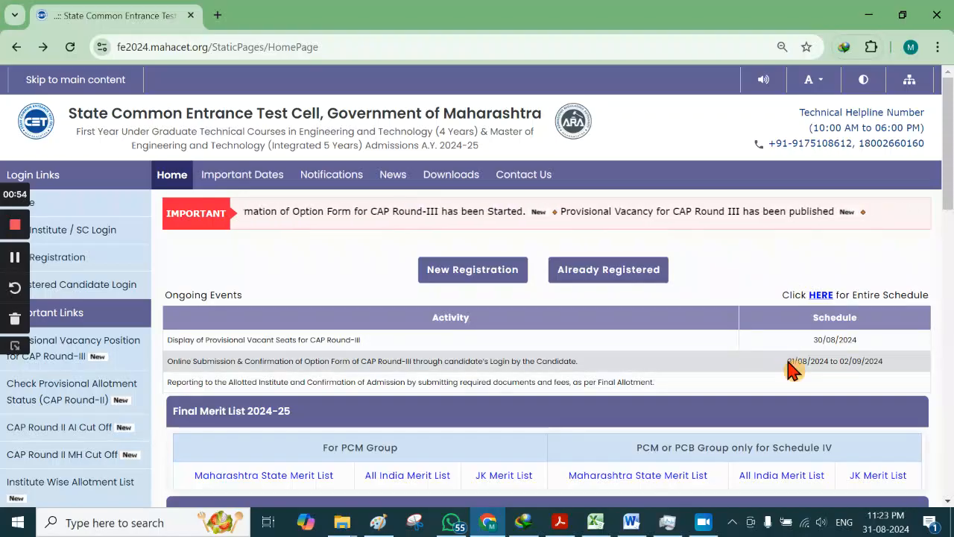
Step: Check the option form submission dates, then sign in with application ID, password and captcha
drag(788, 361, 899, 371)
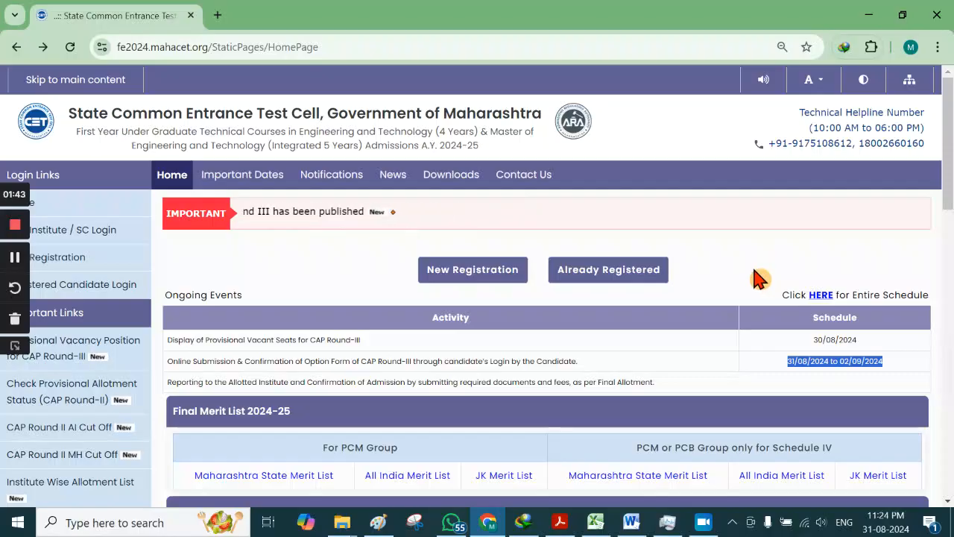
click(755, 273)
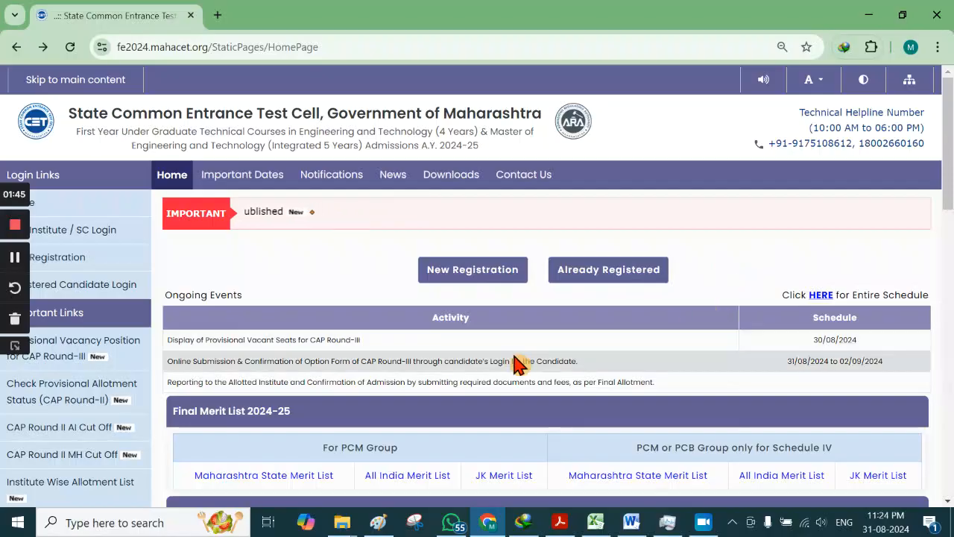
click(604, 274)
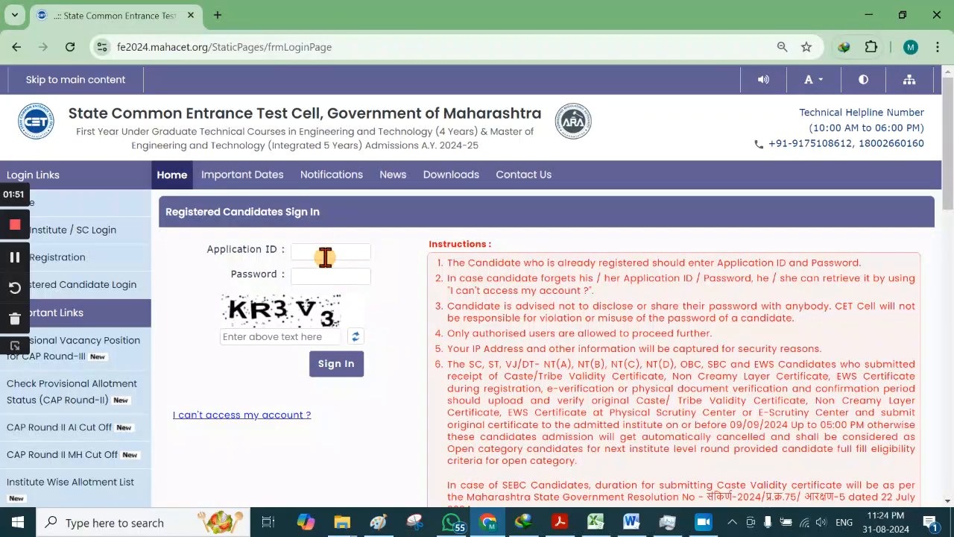
click(324, 249)
click(330, 276)
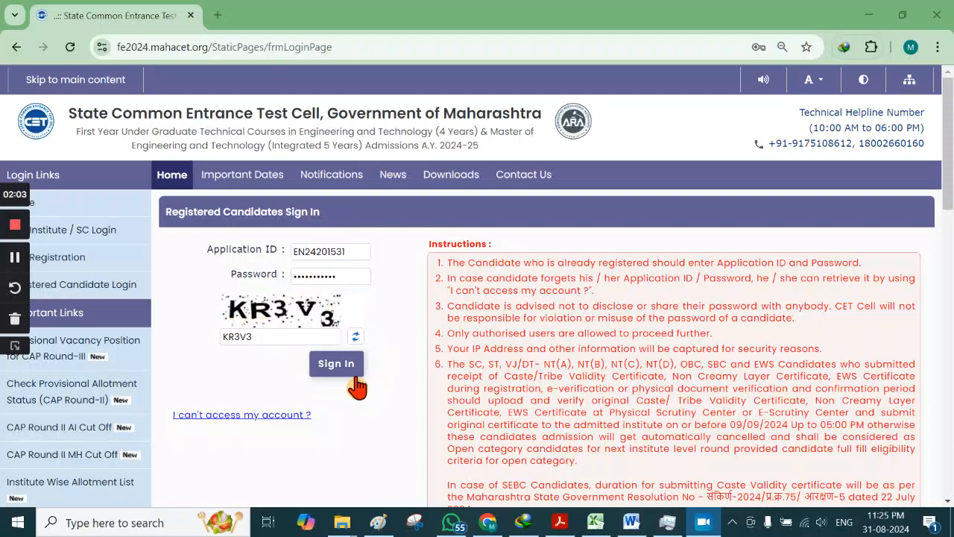
click(335, 370)
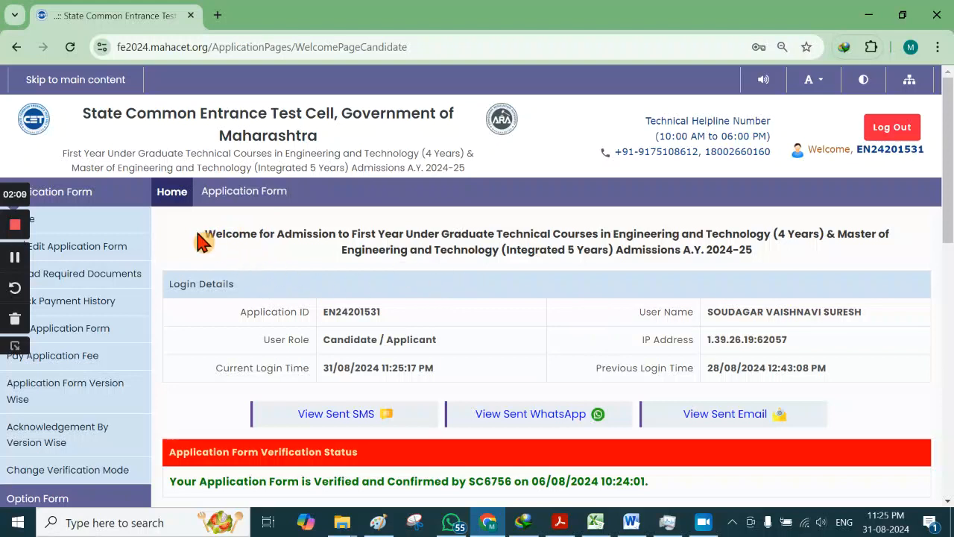
drag(204, 237, 793, 271)
scroll(556, 317, down, 5)
scroll(556, 317, up, 3)
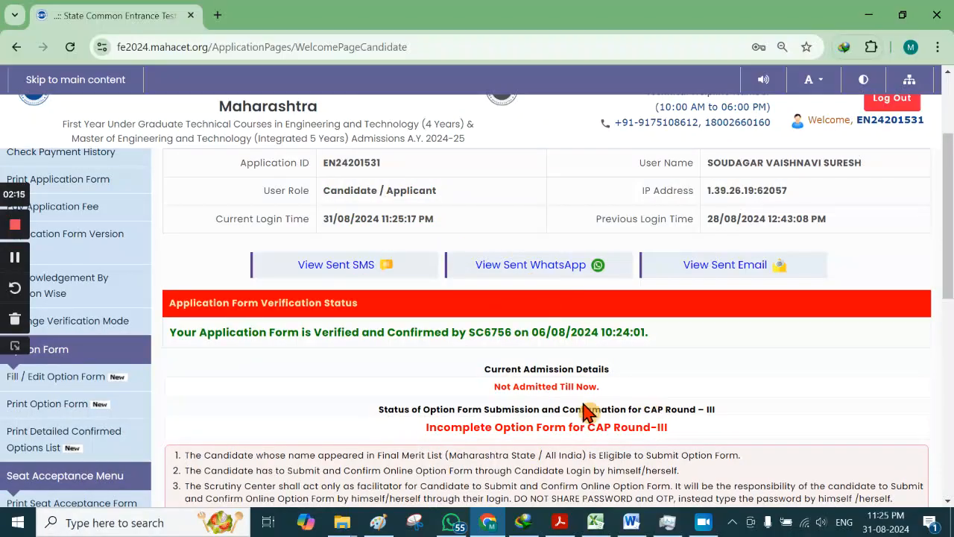
scroll(437, 434, down, 2)
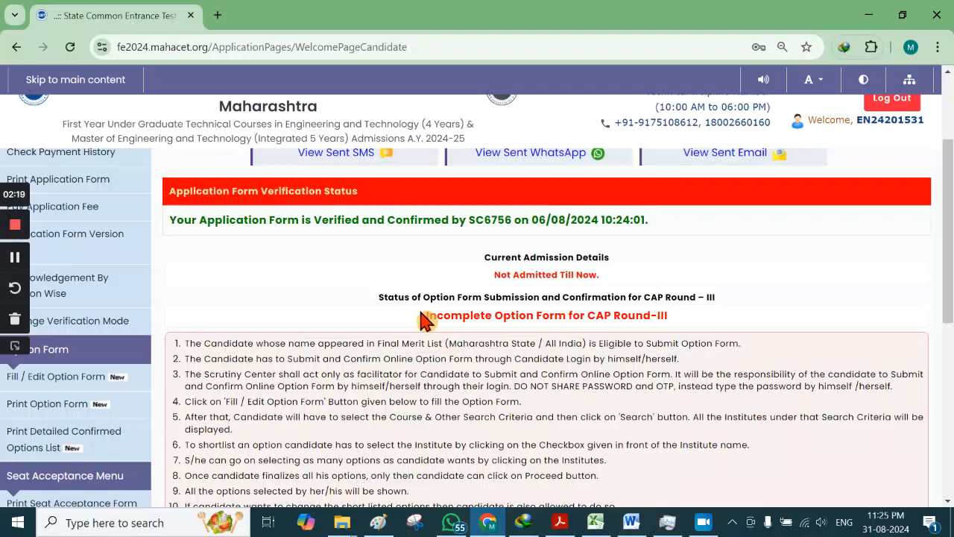
drag(423, 319, 674, 319)
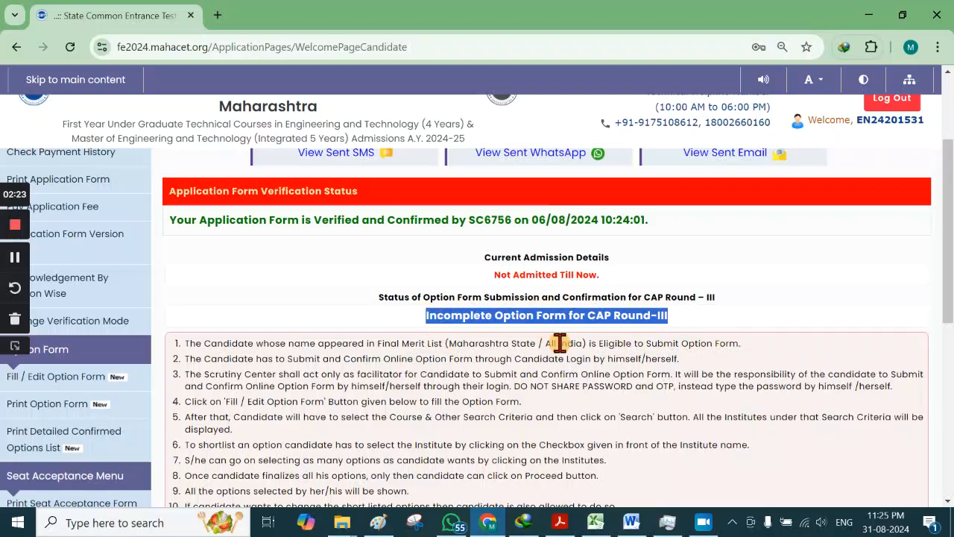
scroll(566, 336, down, 4)
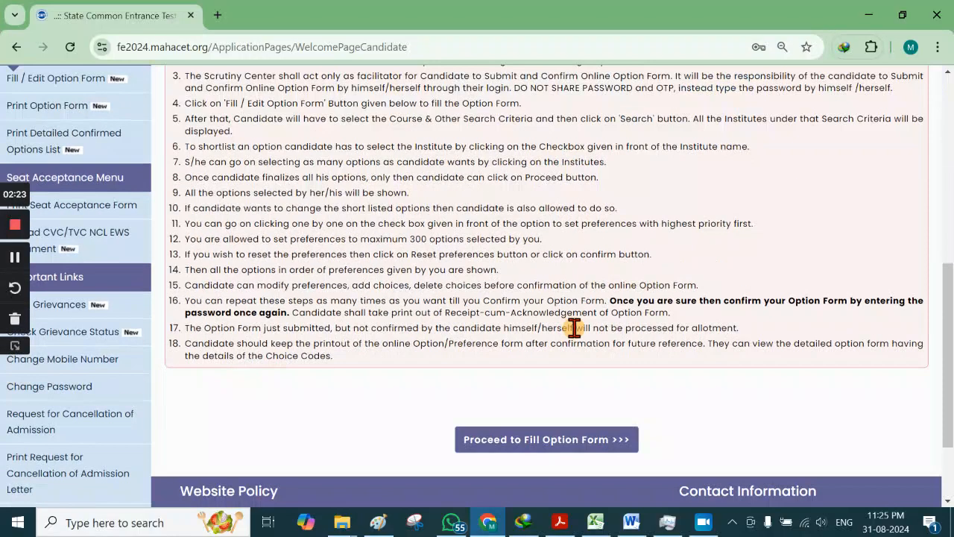
Step: Open the Round-III option form and read the question about importing previous-round options
click(550, 442)
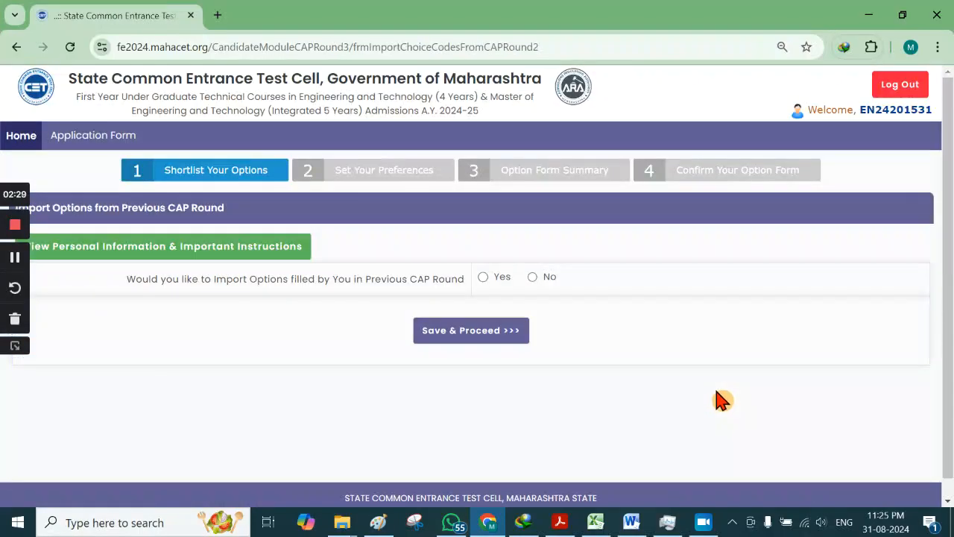
double_click(142, 279)
drag(165, 297, 470, 298)
click(364, 312)
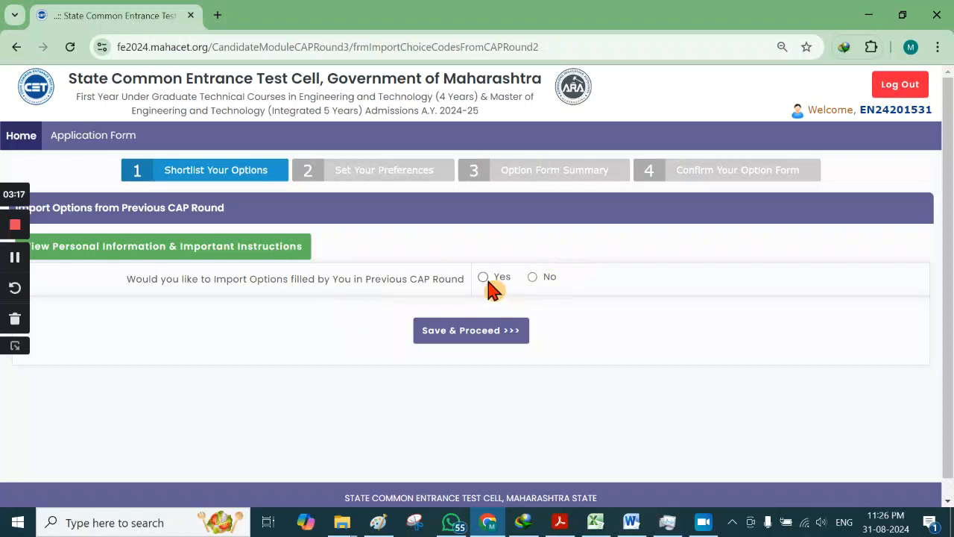
Step: Review the seven imported previous-round options and save them to reach Shortlist Your Options
scroll(488, 313, down, 3)
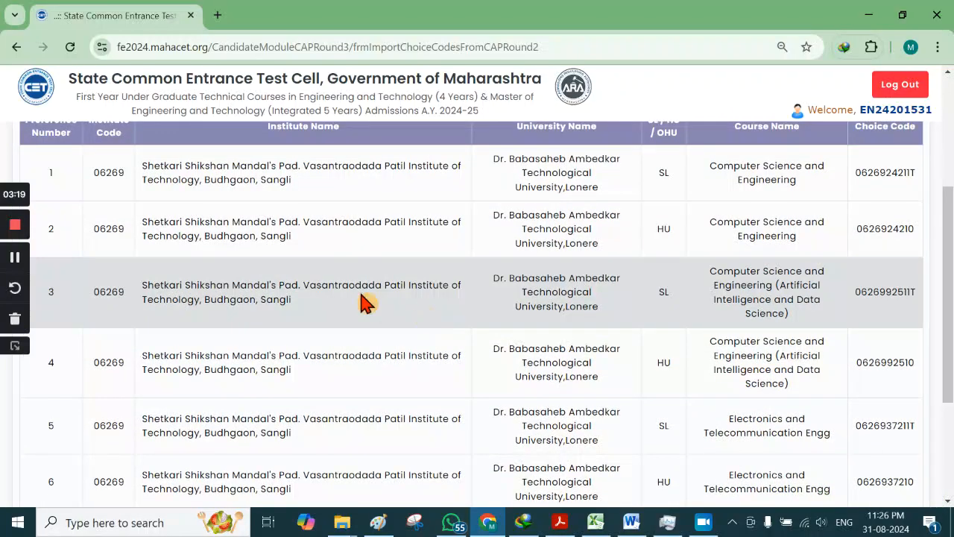
scroll(440, 239, down, 3)
scroll(298, 282, up, 3)
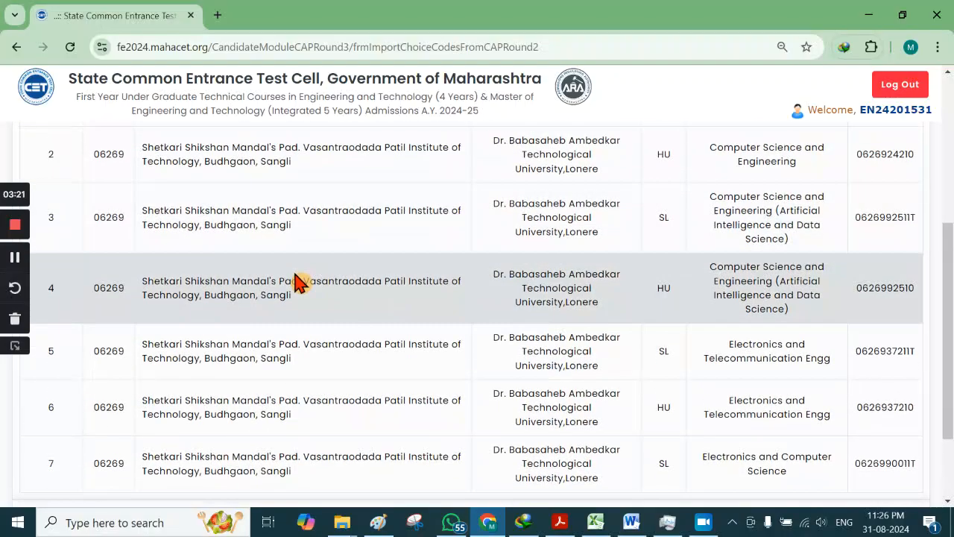
scroll(298, 281, down, 3)
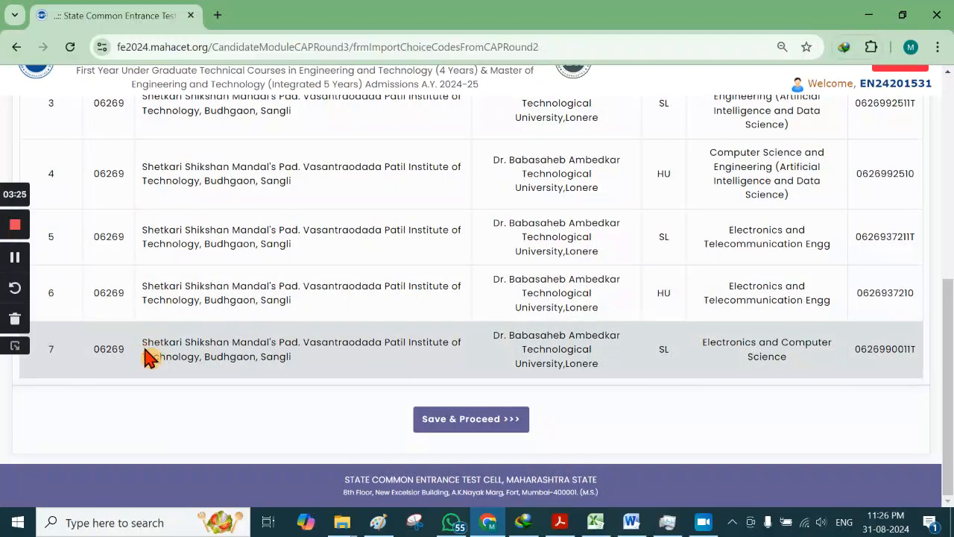
scroll(183, 349, up, 3)
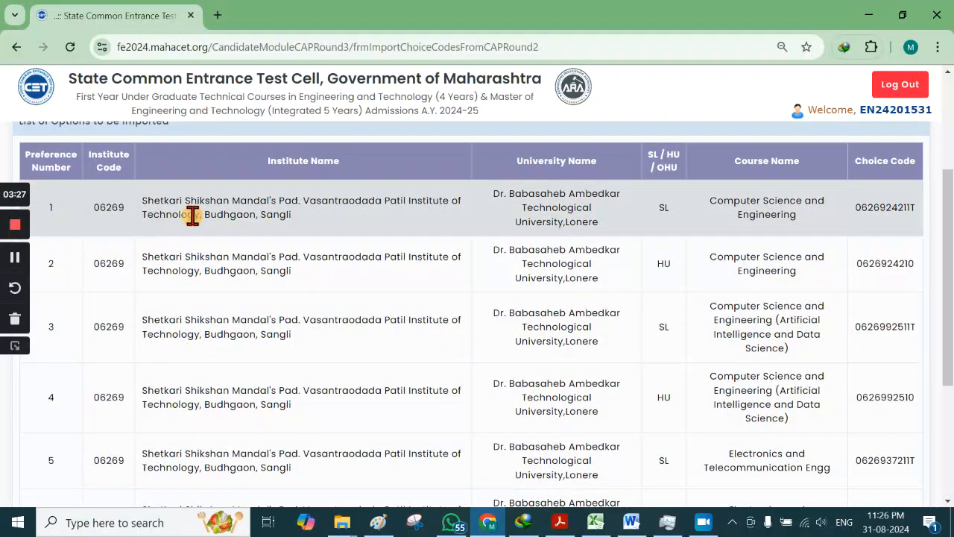
scroll(274, 216, down, 3)
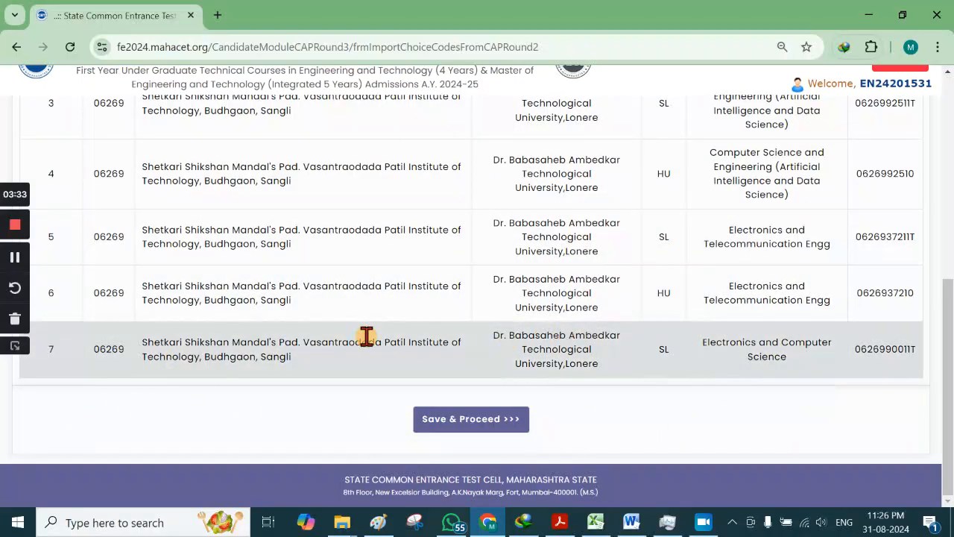
scroll(298, 332, up, 5)
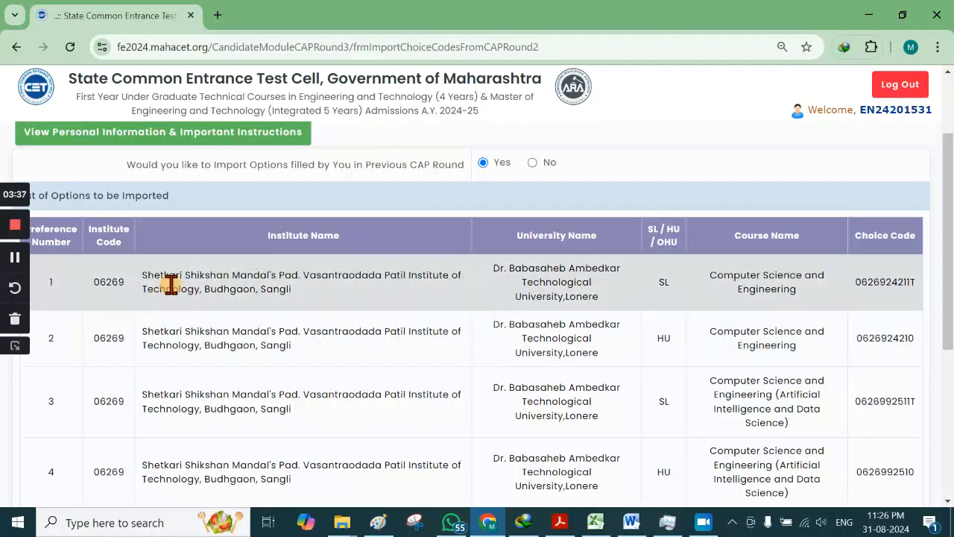
scroll(169, 284, down, 2)
scroll(341, 186, down, 1)
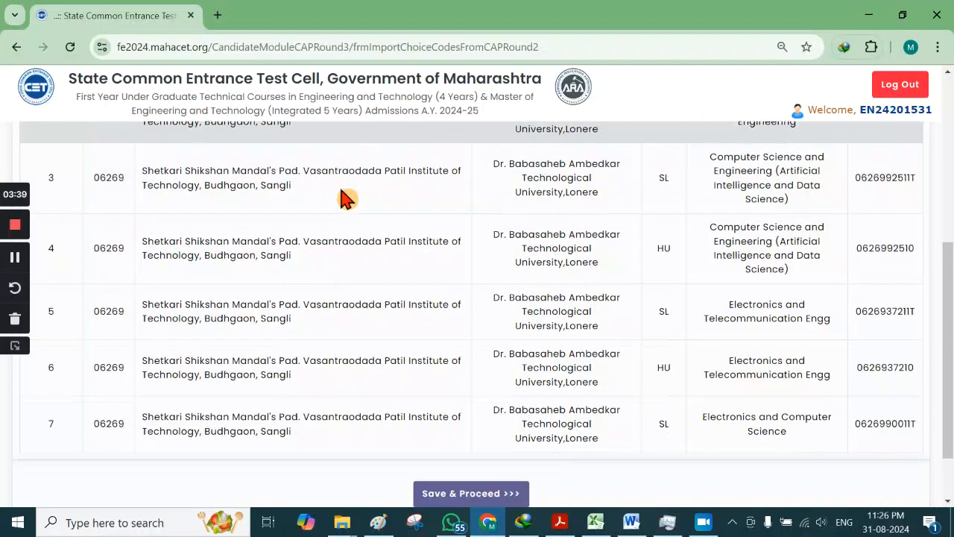
scroll(341, 188, up, 3)
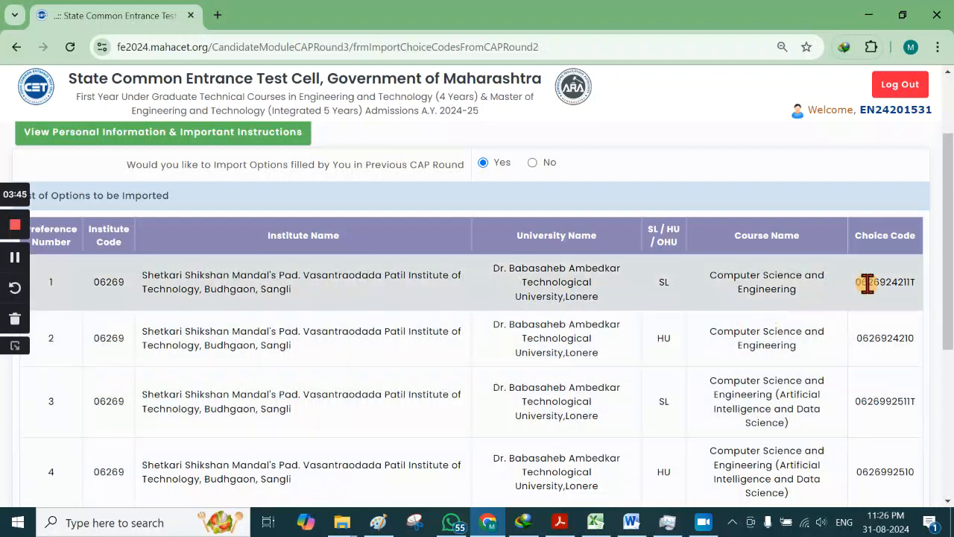
scroll(694, 341, down, 4)
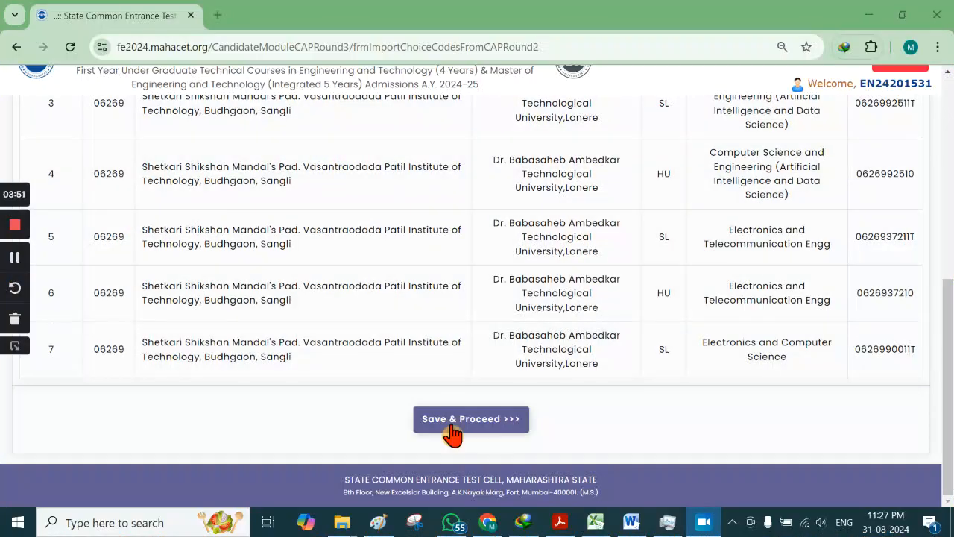
click(472, 422)
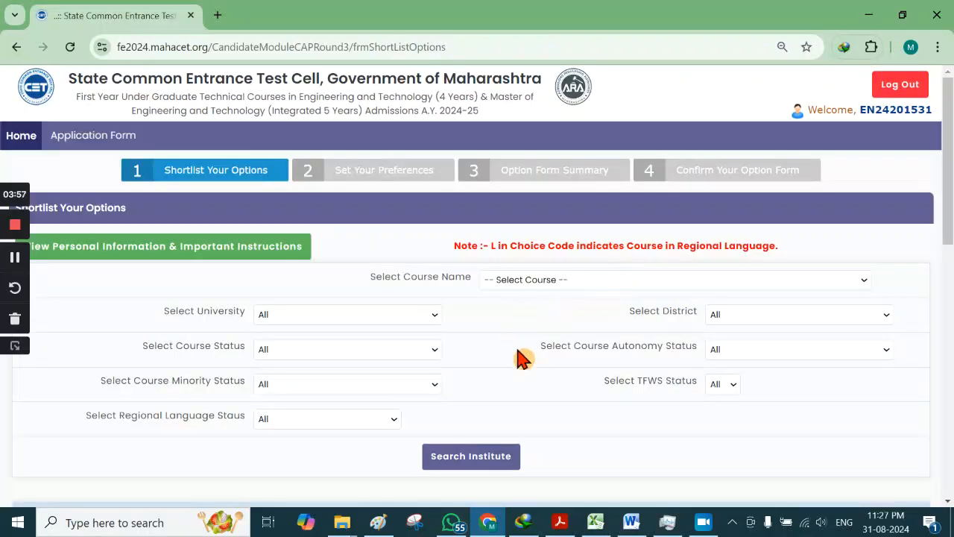
scroll(536, 334, down, 8)
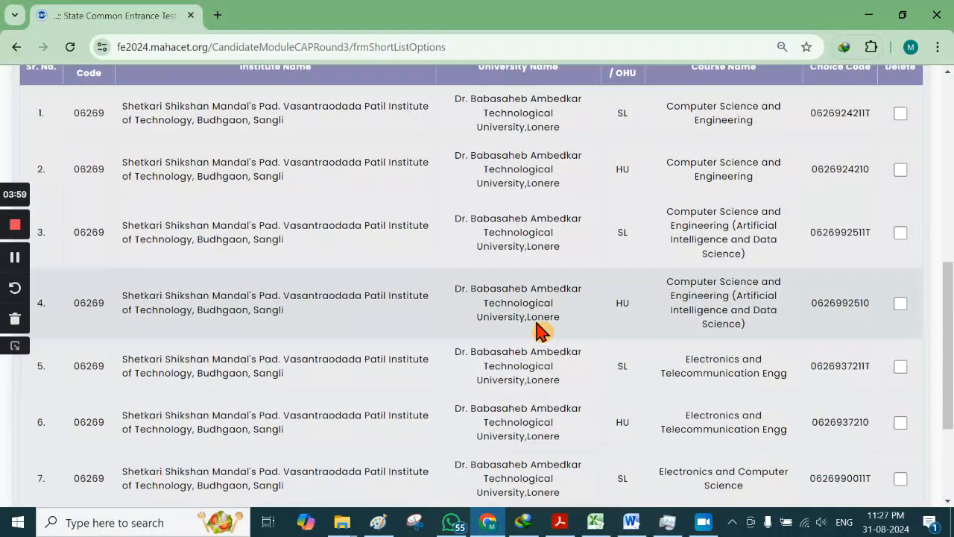
scroll(538, 330, up, 4)
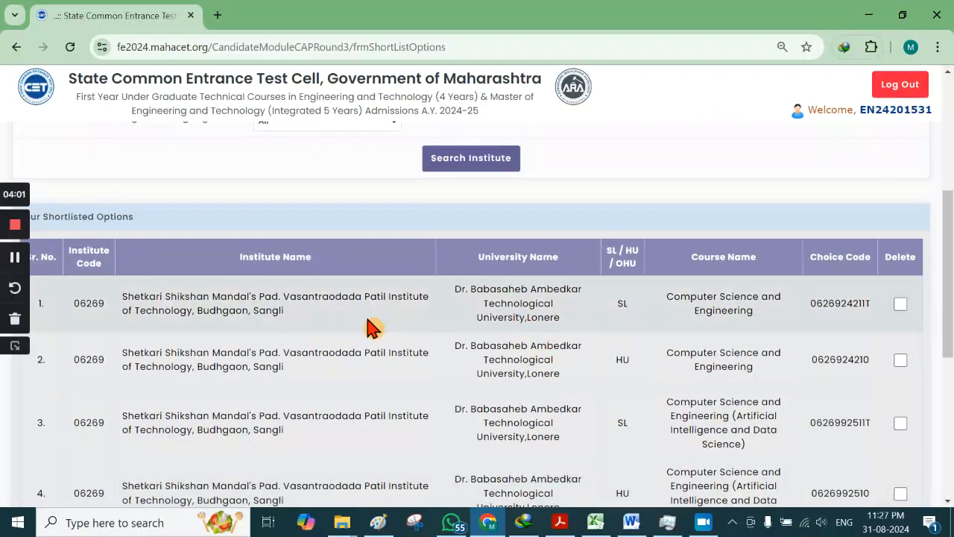
scroll(373, 328, down, 5)
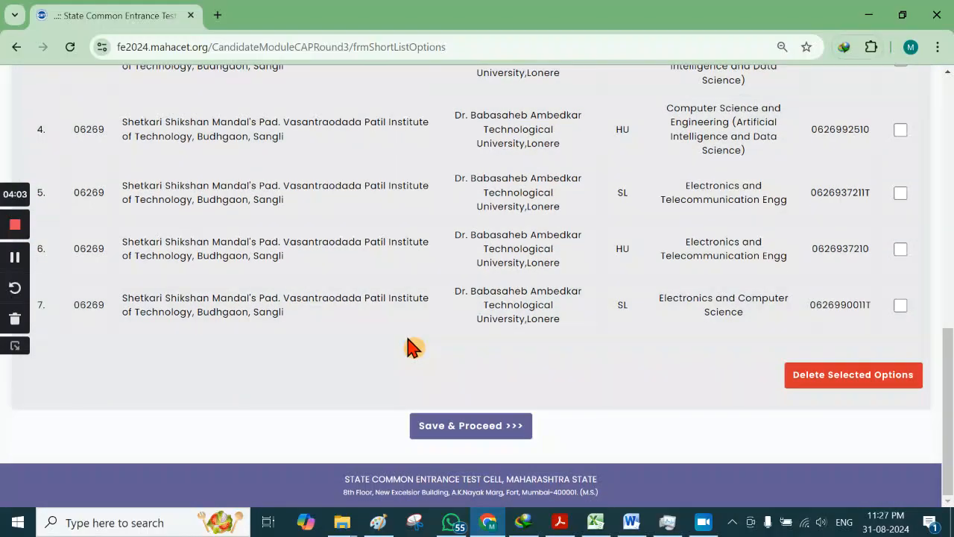
scroll(414, 347, up, 5)
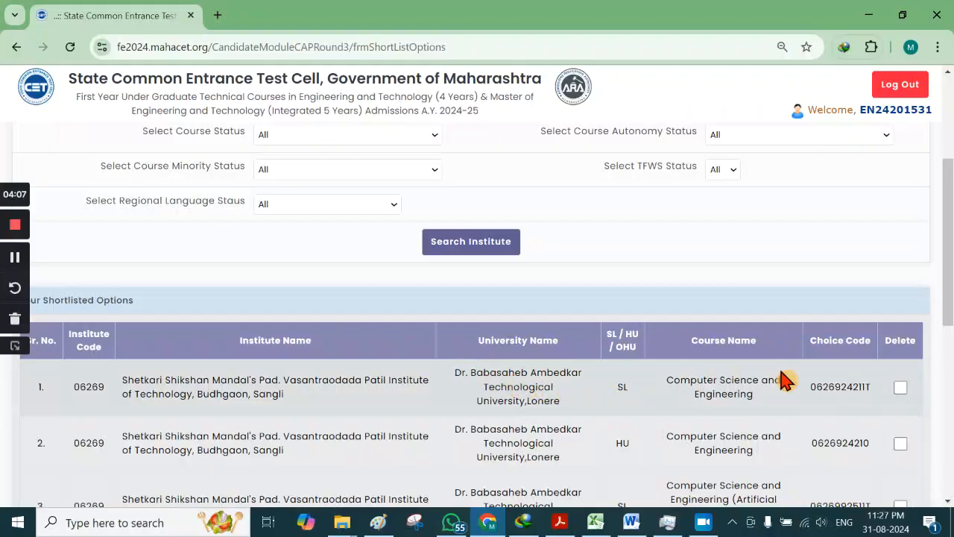
scroll(857, 407, down, 1)
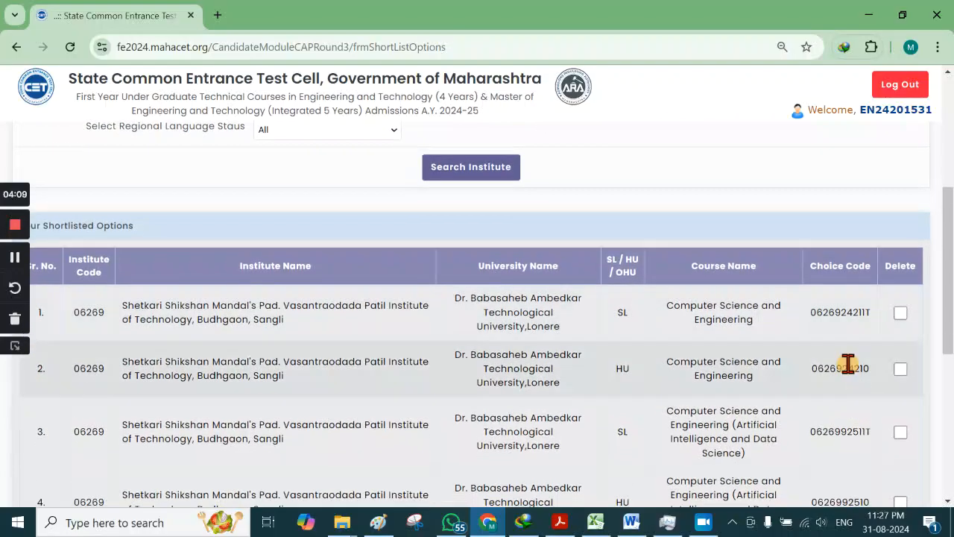
scroll(469, 352, down, 5)
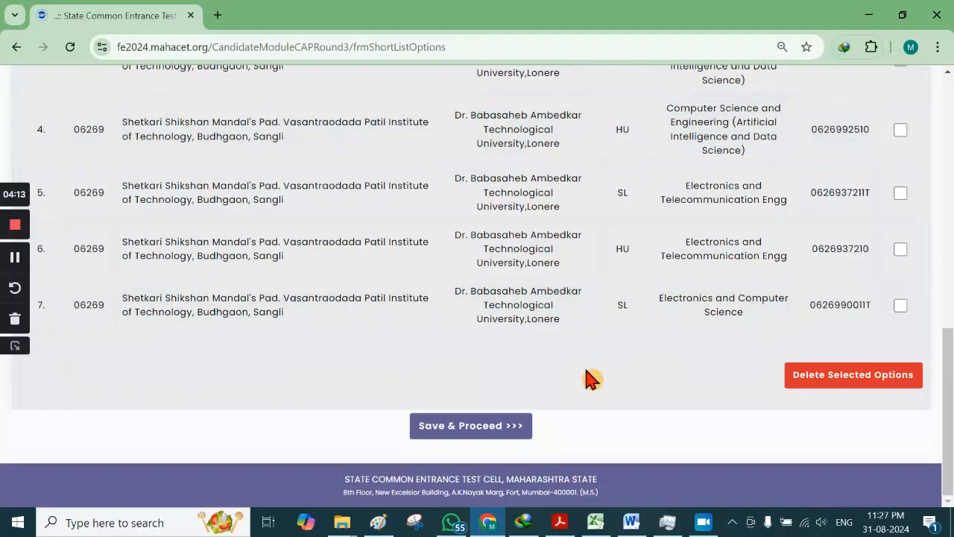
scroll(592, 379, up, 6)
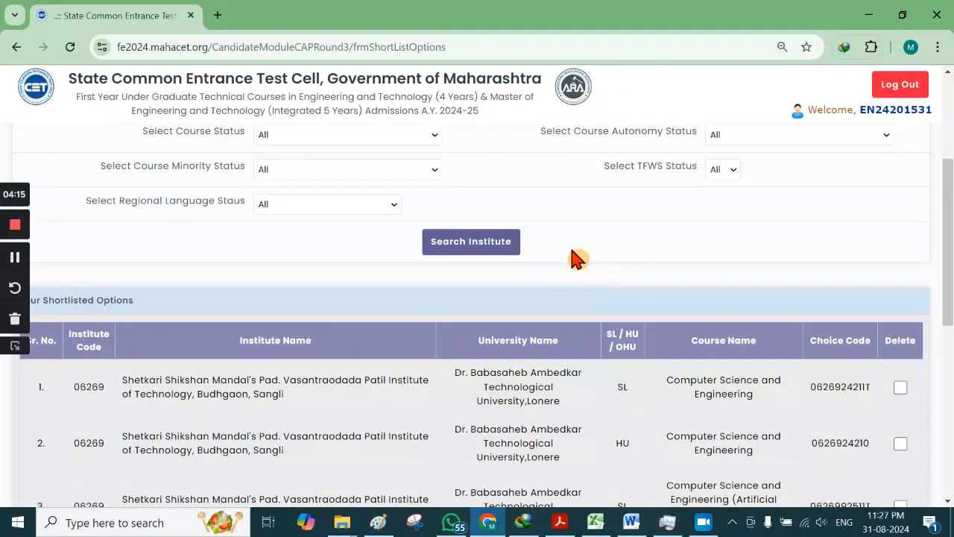
scroll(575, 258, up, 2)
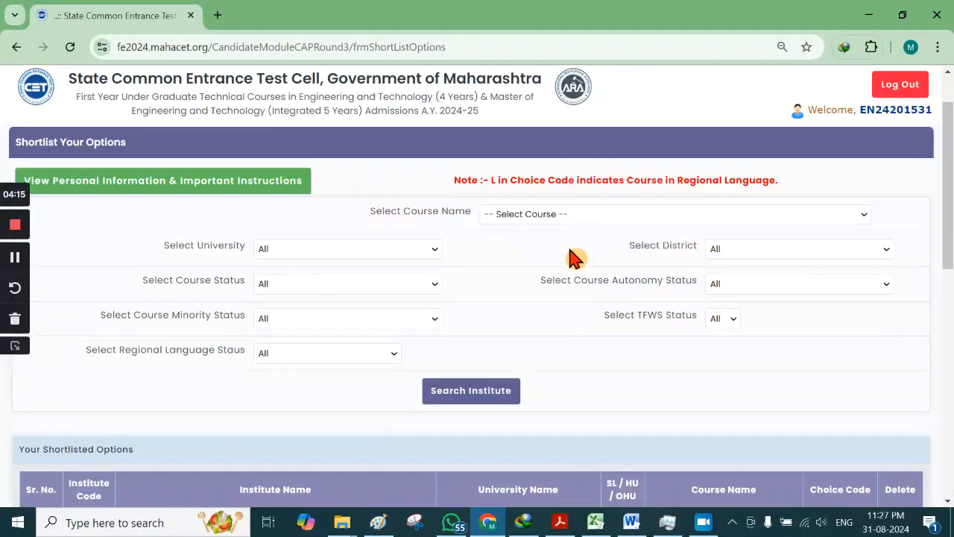
click(601, 218)
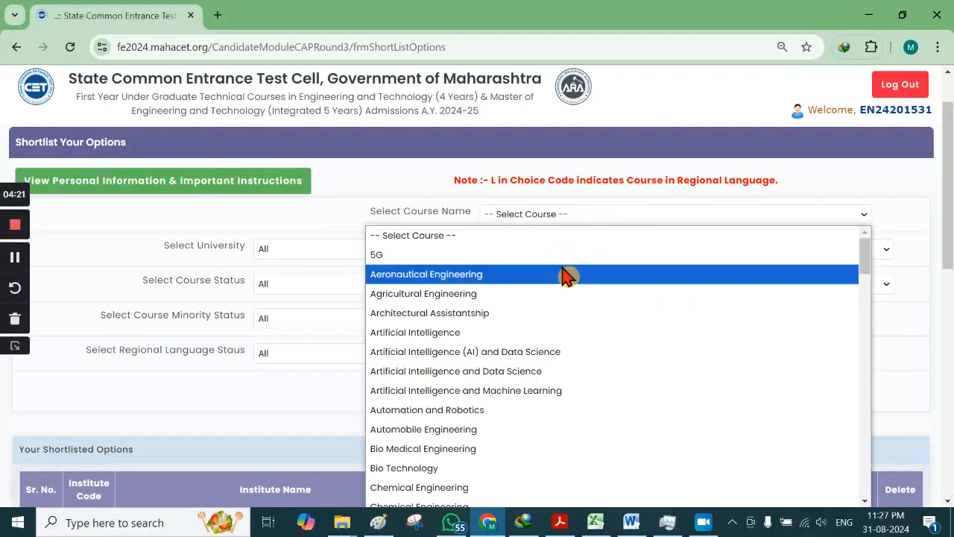
click(525, 181)
click(548, 221)
click(547, 231)
scroll(415, 262, down, 6)
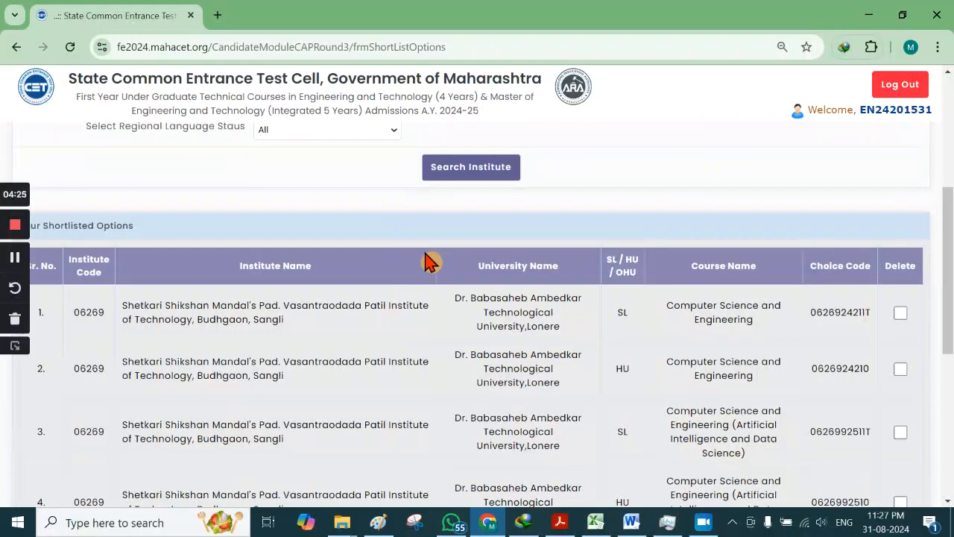
scroll(461, 253, down, 2)
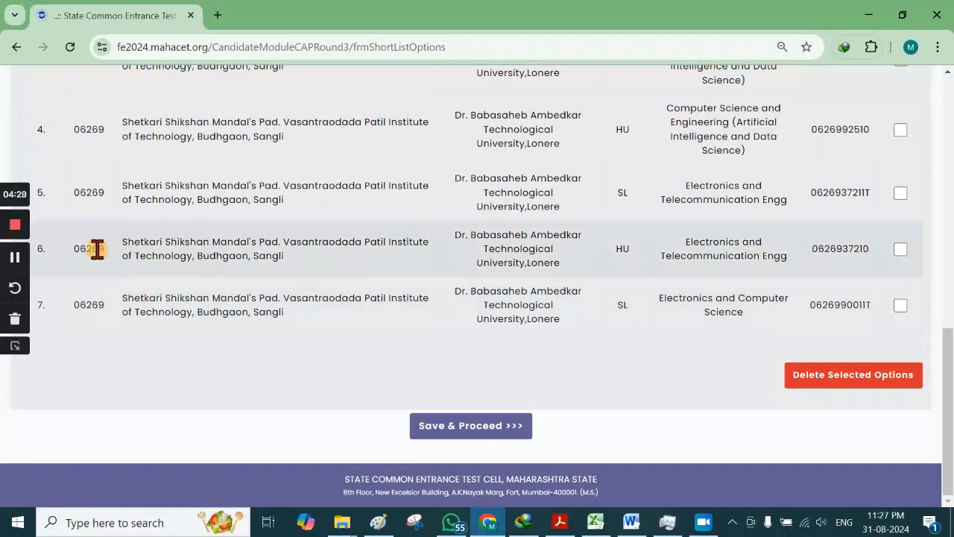
scroll(94, 246, up, 3)
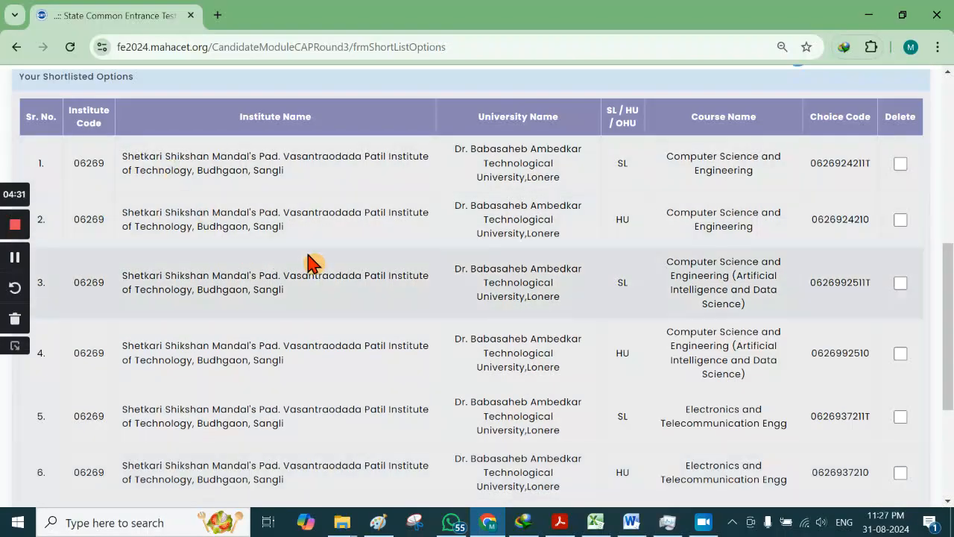
scroll(538, 214, down, 3)
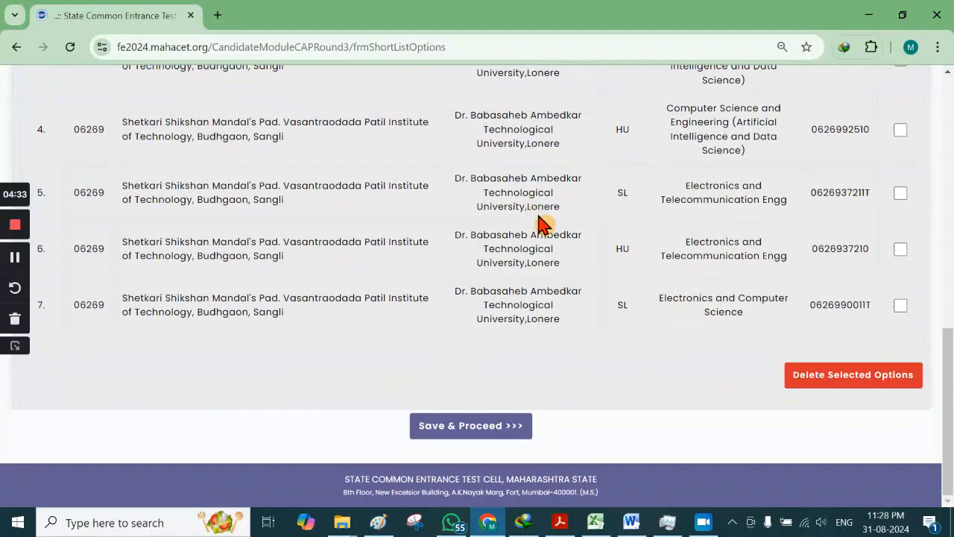
Step: Save the shortlist and review the seven preferences numbered 1 to 7
click(464, 428)
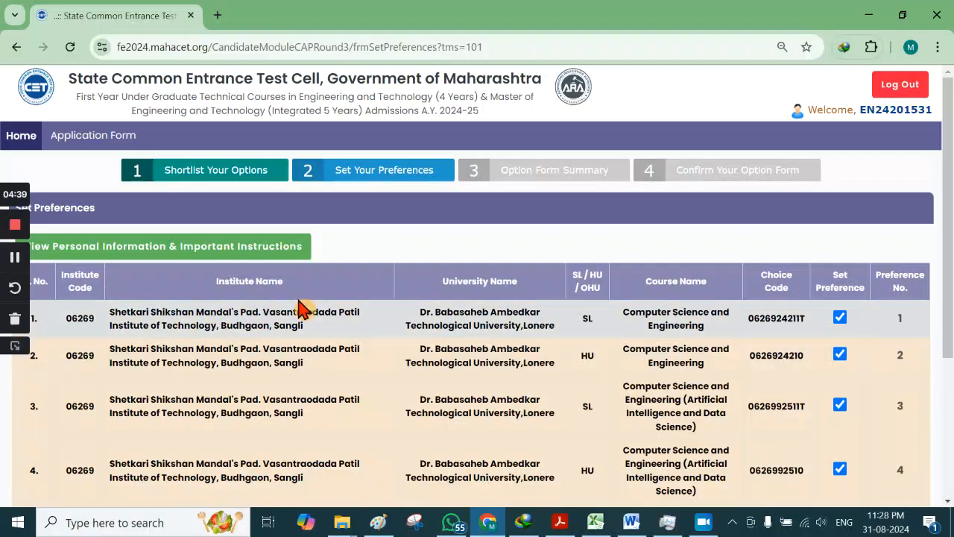
scroll(805, 287, down, 2)
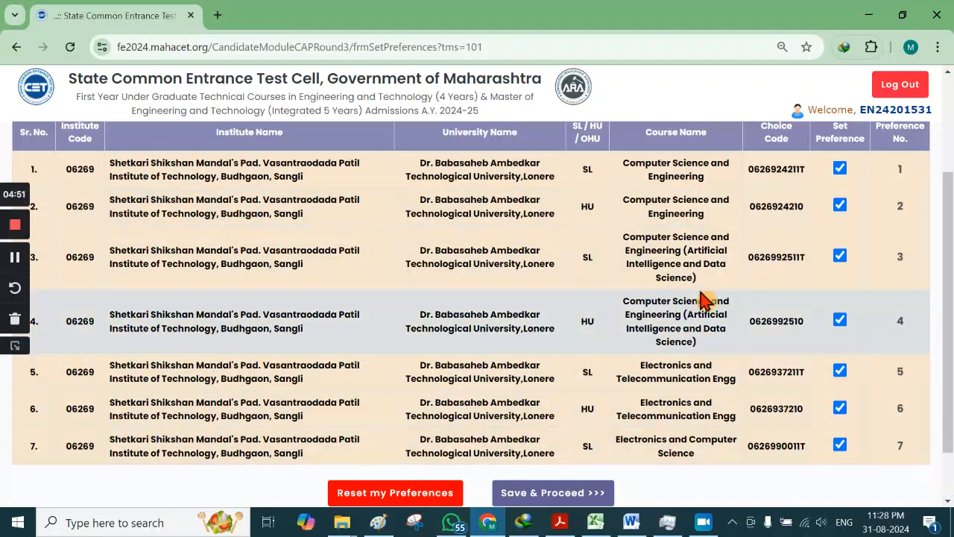
scroll(712, 302, down, 2)
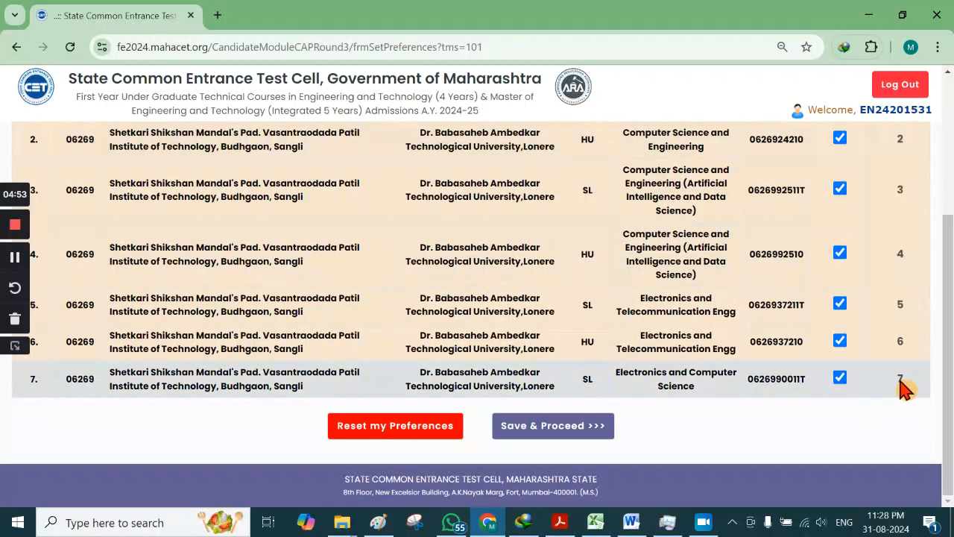
scroll(750, 251, up, 3)
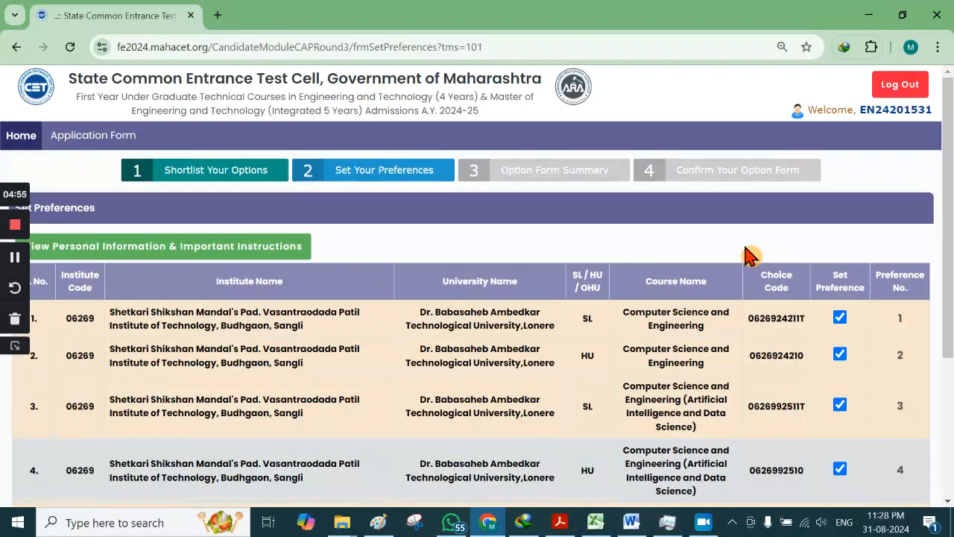
scroll(701, 326, down, 3)
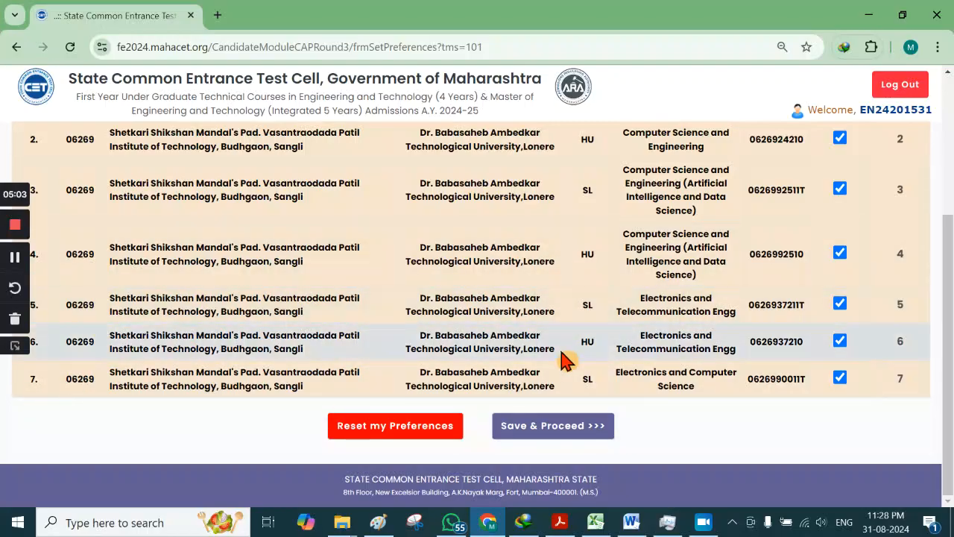
Step: Save the preference order and scroll through the Option Form Summary table
click(554, 433)
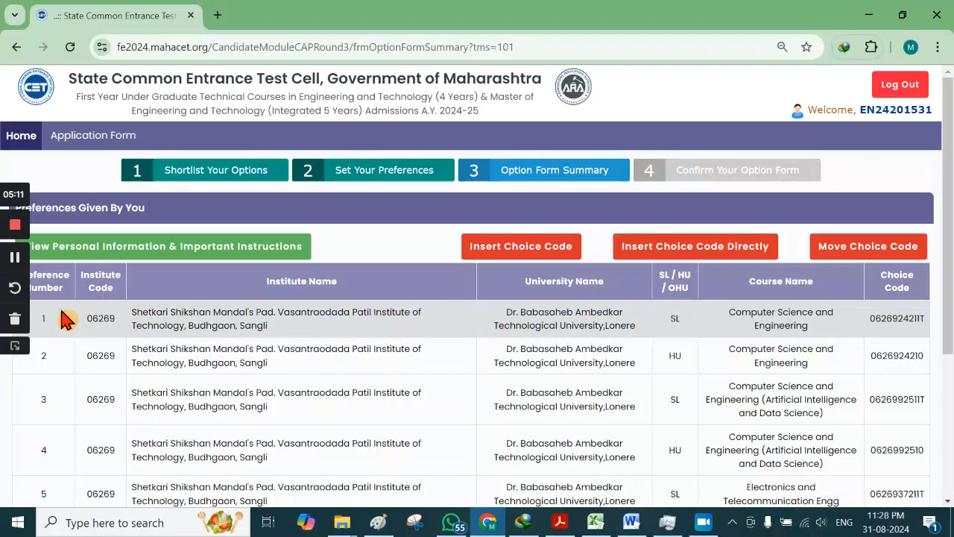
scroll(88, 268, down, 3)
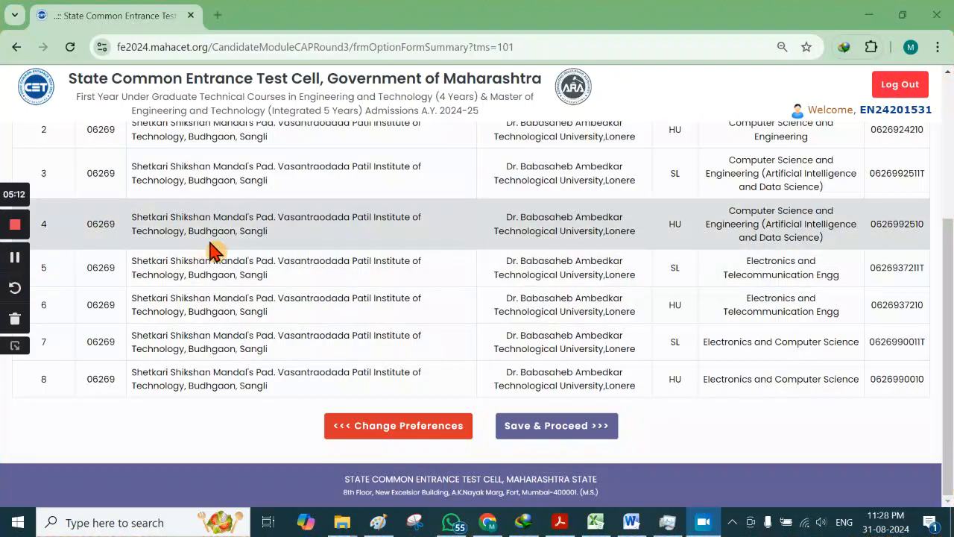
scroll(208, 246, up, 3)
scroll(351, 309, up, 1)
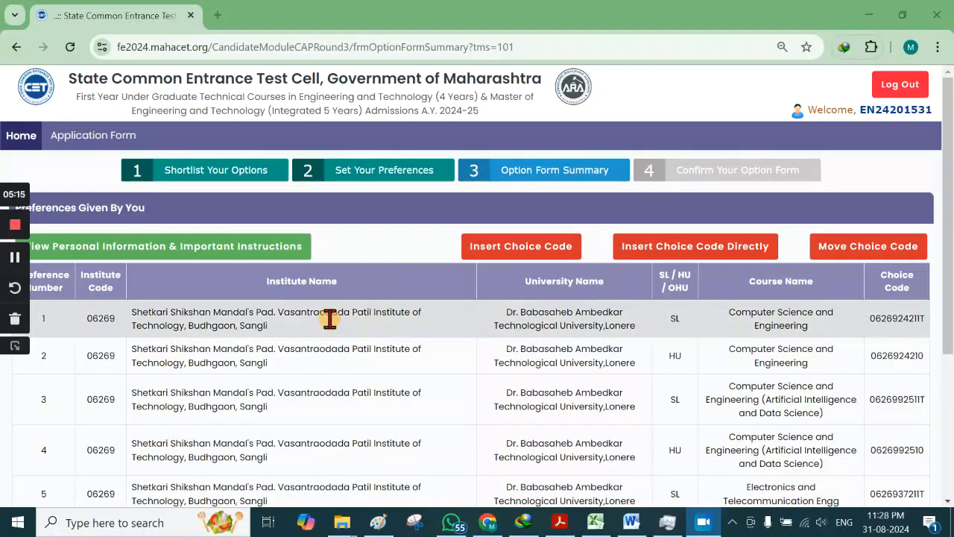
scroll(149, 314, down, 1)
scroll(120, 258, down, 2)
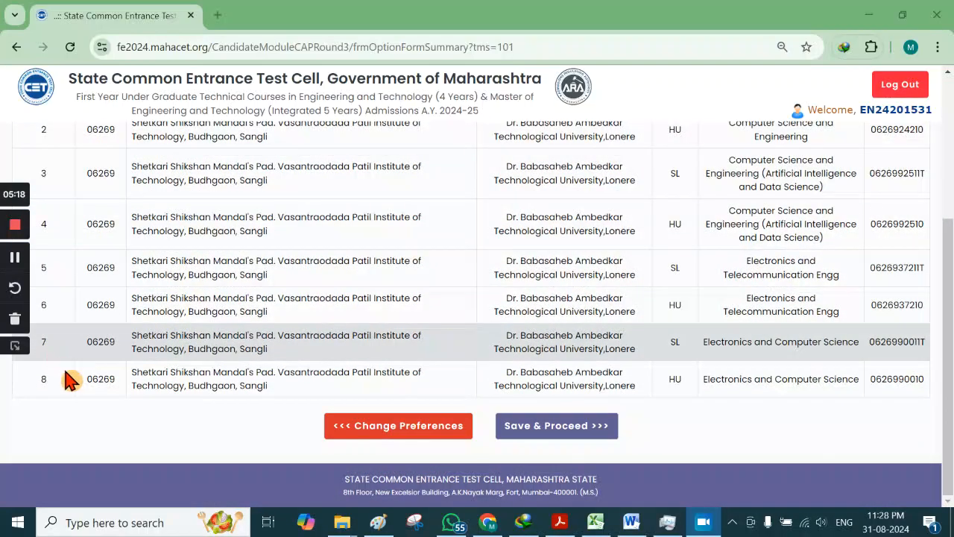
Step: Check preference 8's institute, university and Electronics and Computer Science (HU) course details
drag(43, 378, 309, 401)
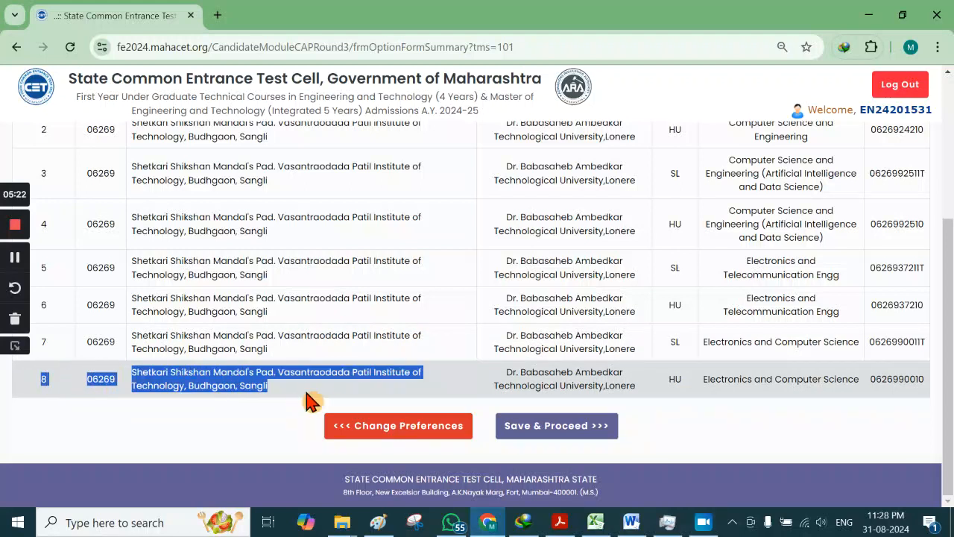
drag(510, 371, 572, 373)
drag(510, 371, 654, 403)
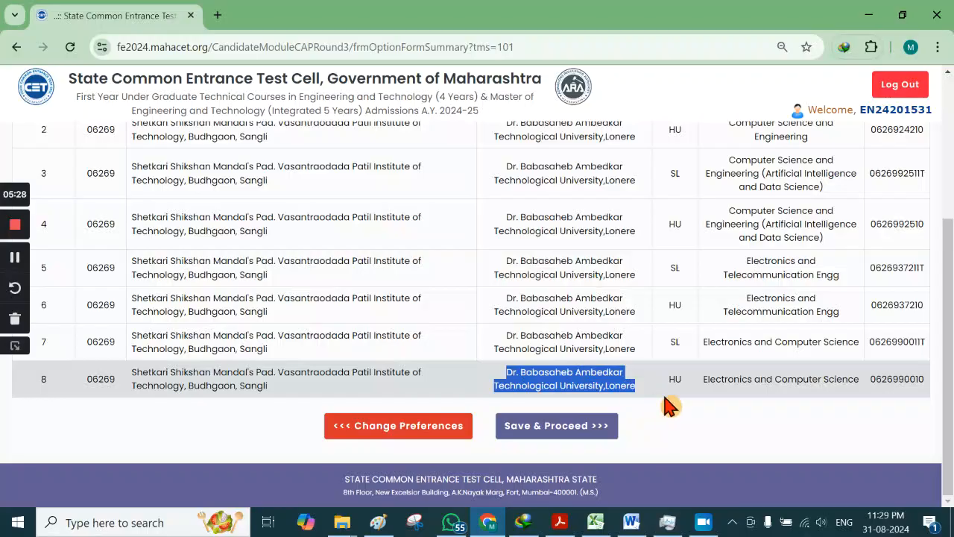
drag(707, 379, 897, 378)
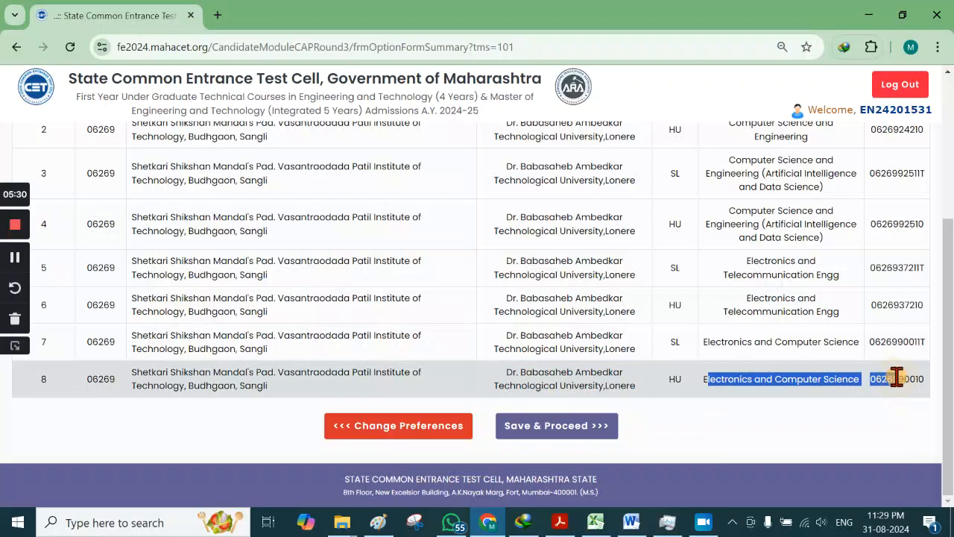
click(751, 451)
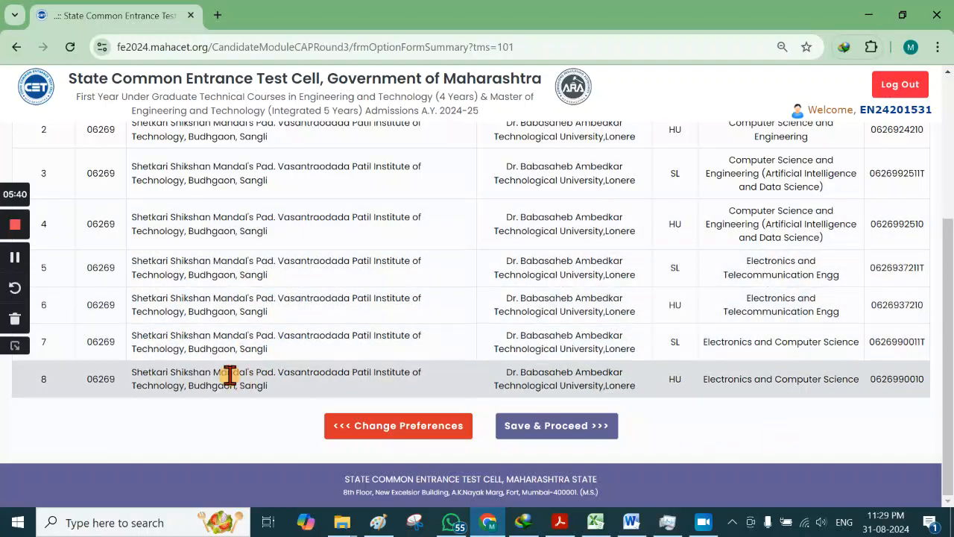
scroll(334, 320, up, 3)
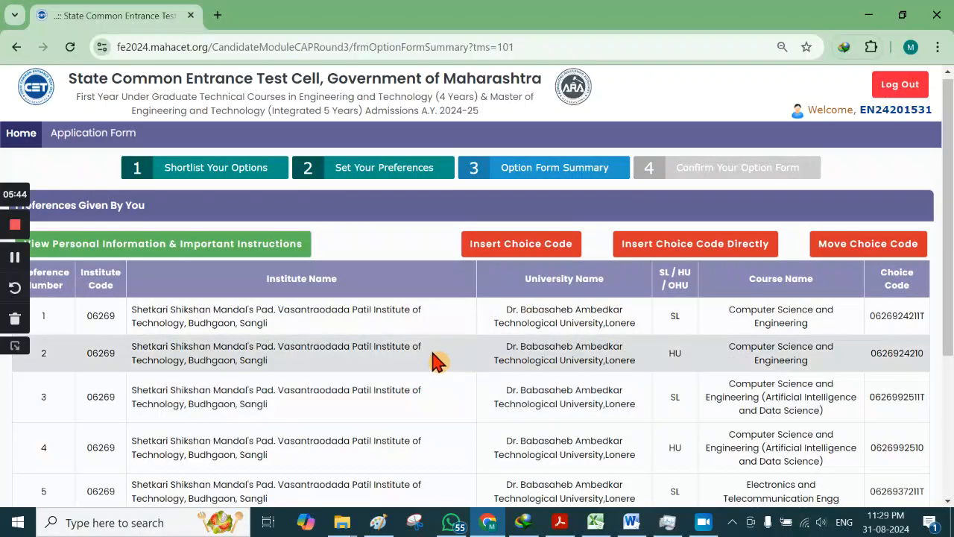
scroll(438, 356, down, 3)
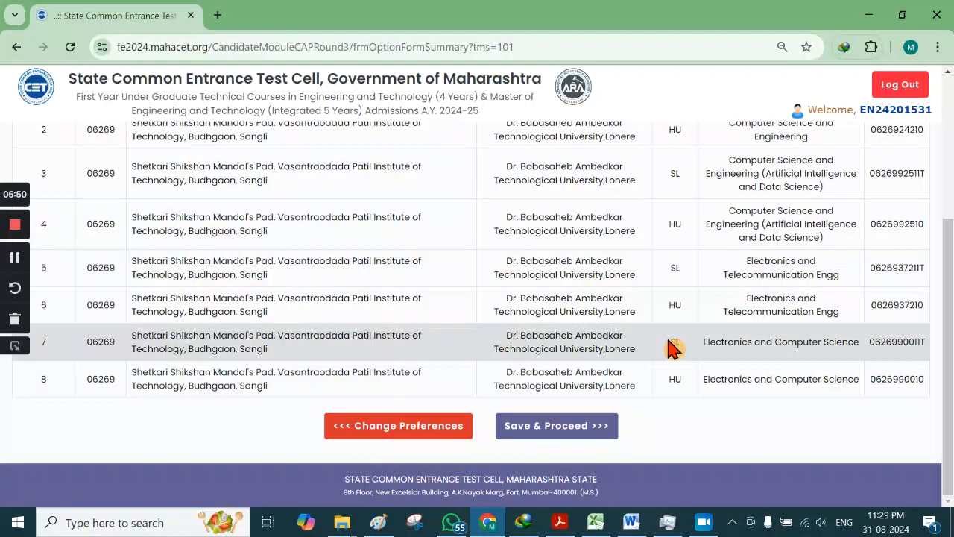
scroll(656, 343, up, 3)
scroll(591, 313, down, 3)
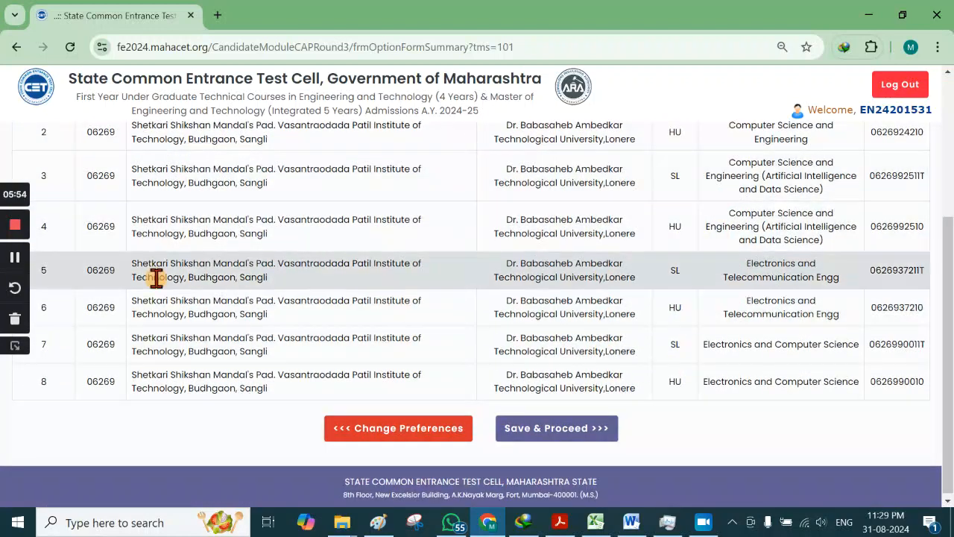
Step: Save the summary, review all eight preferences by choice code, and submit for confirmation
click(552, 433)
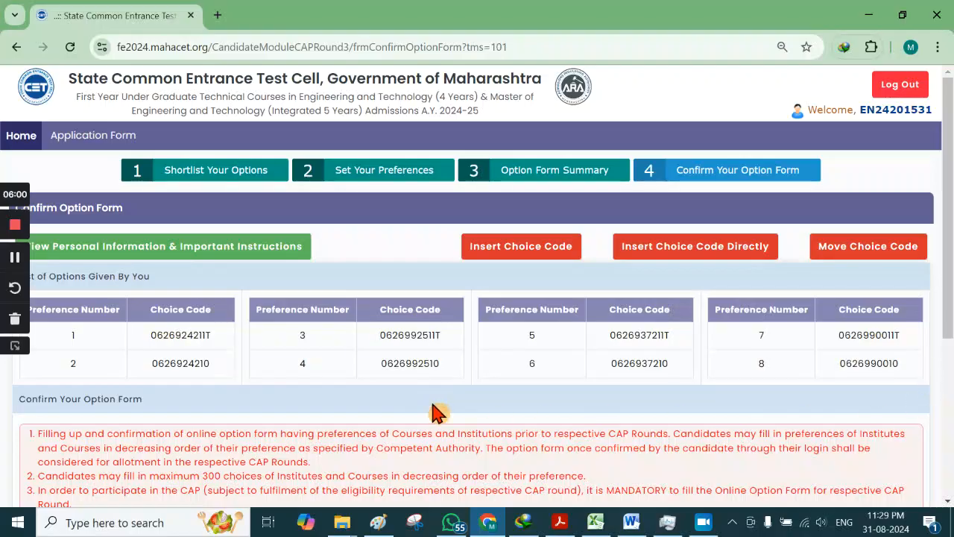
scroll(422, 388, down, 3)
scroll(224, 298, up, 2)
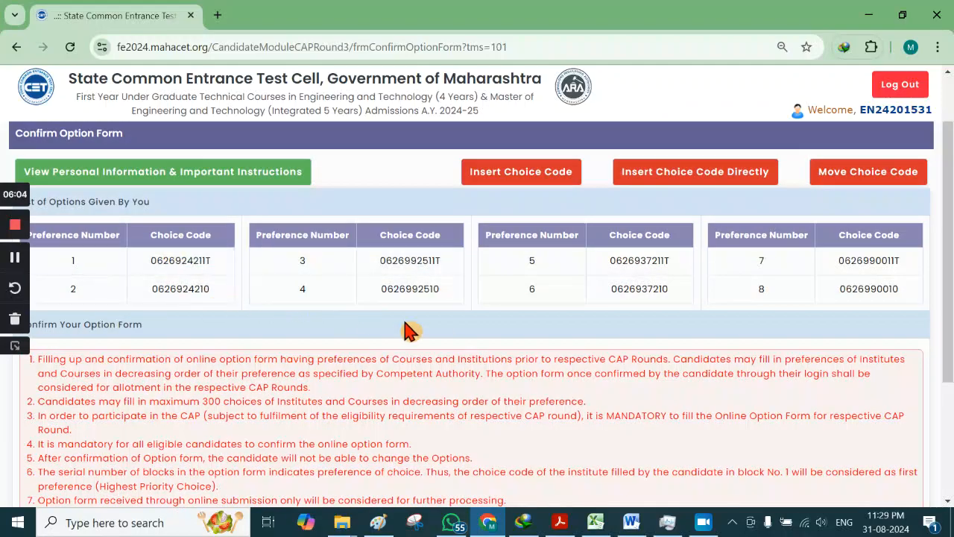
scroll(499, 359, down, 3)
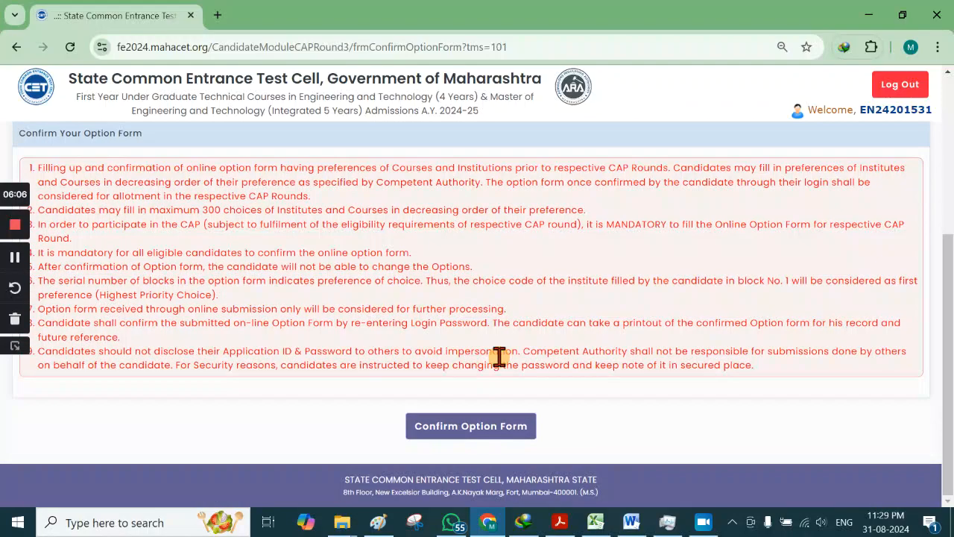
scroll(479, 358, up, 5)
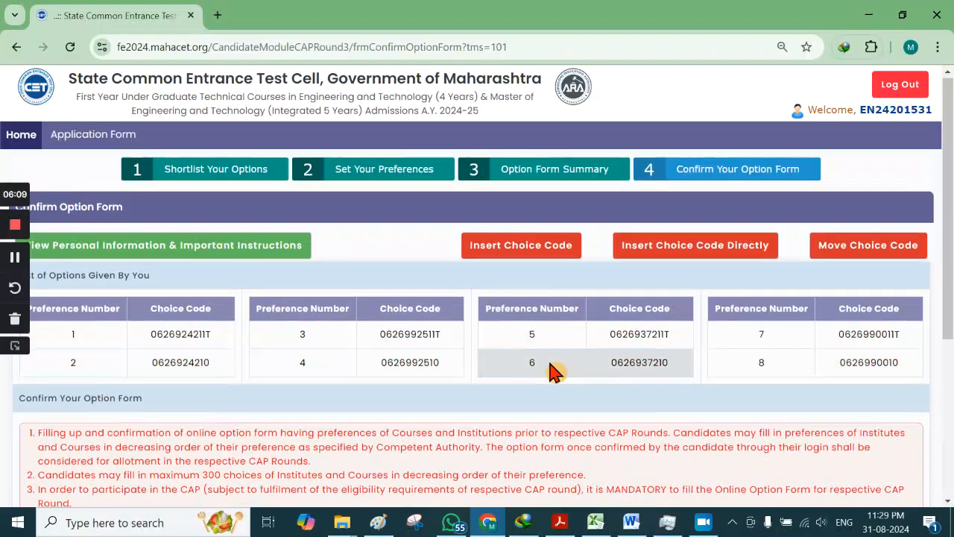
scroll(554, 373, down, 3)
scroll(554, 373, down, 2)
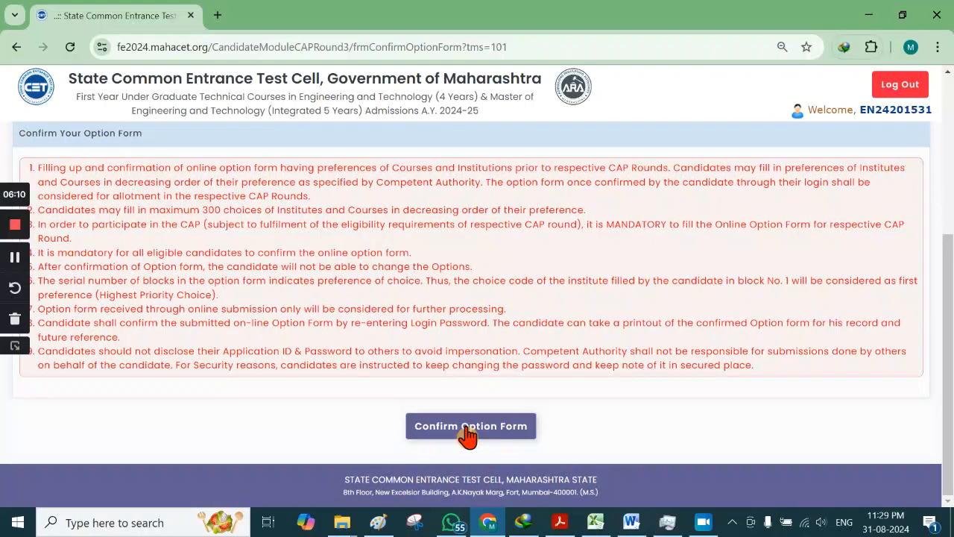
click(465, 431)
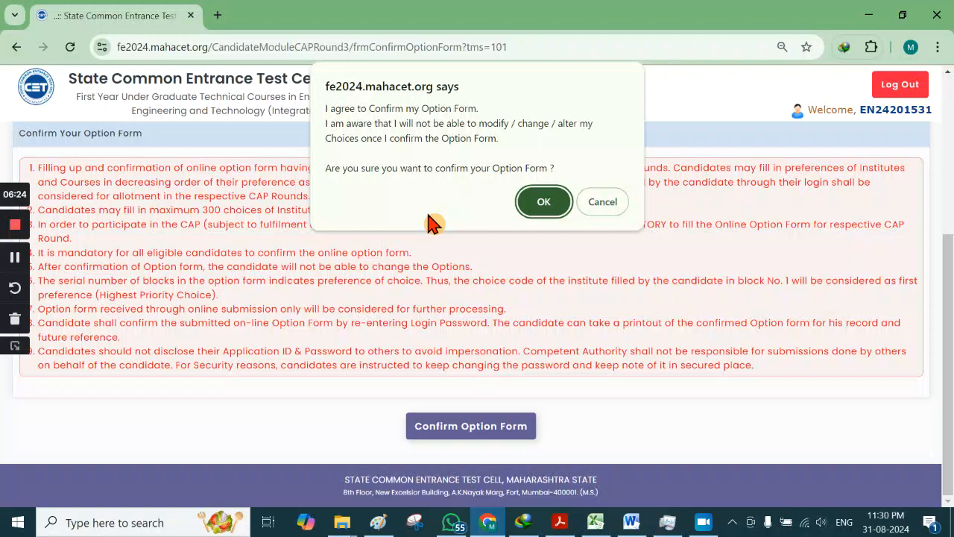
Step: Accept the irreversible confirmation prompt and enter the login password
click(536, 211)
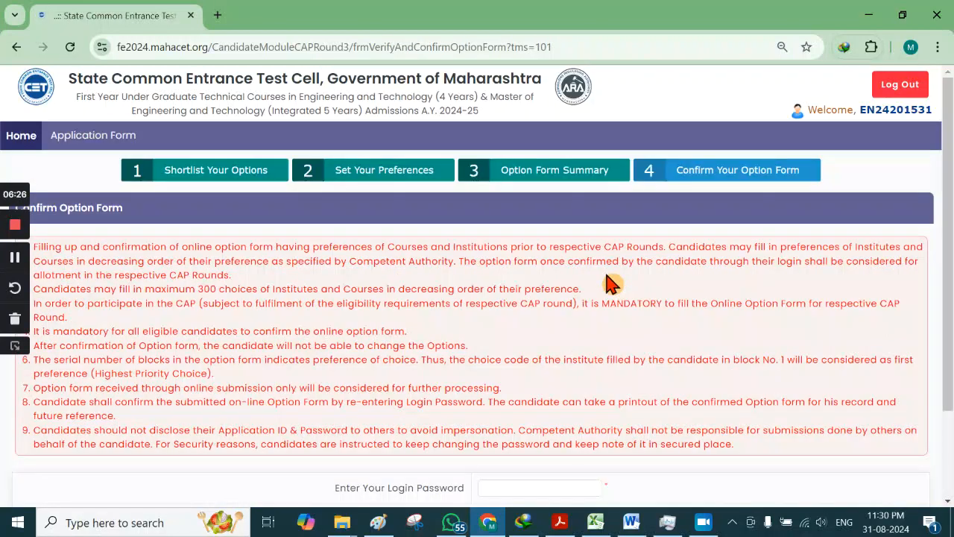
scroll(606, 282, down, 3)
click(519, 377)
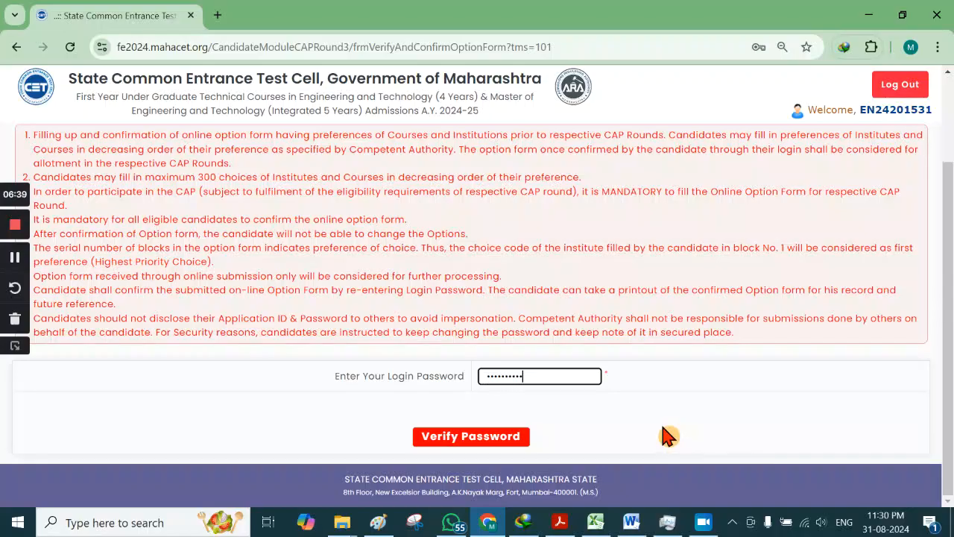
Step: Verify the login password and enter the OTP sent to the registered mobile number
click(468, 440)
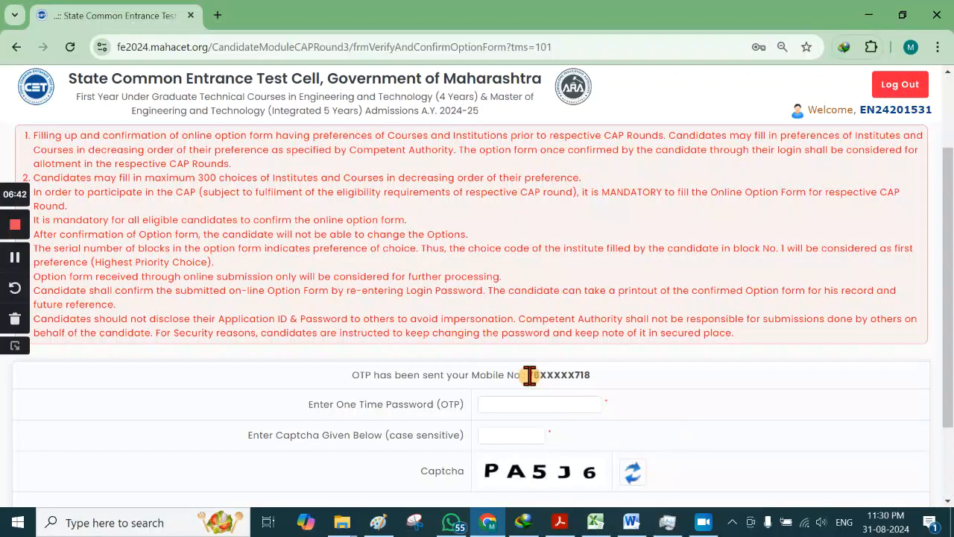
drag(528, 376, 610, 382)
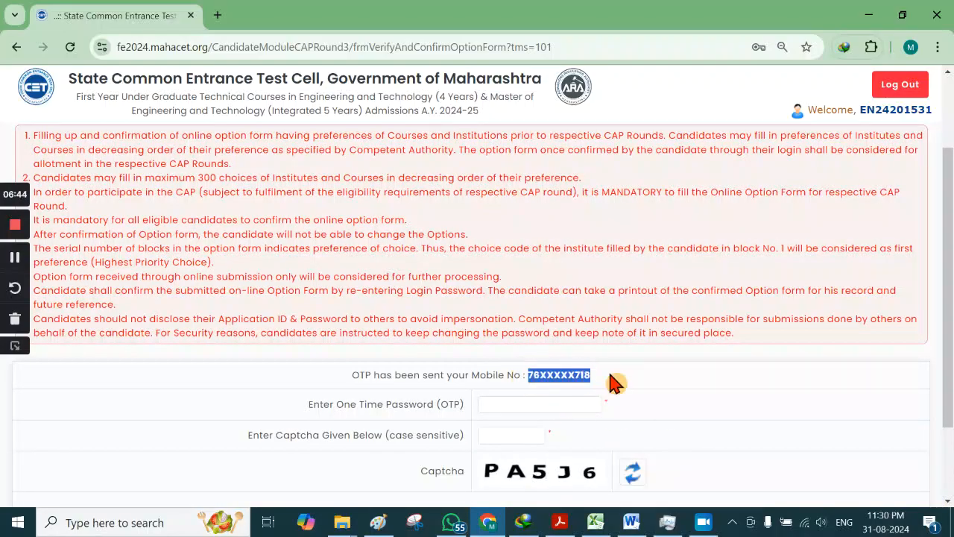
click(652, 384)
click(504, 403)
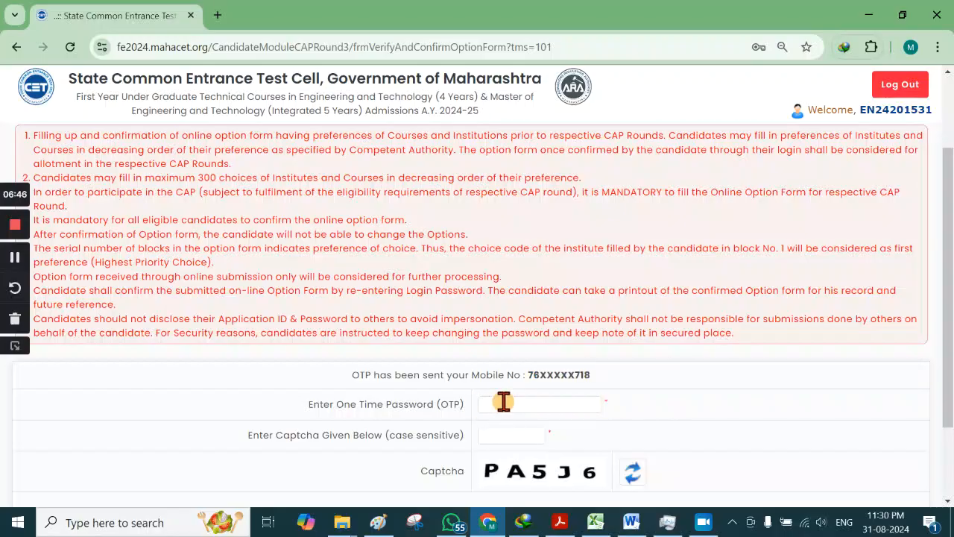
click(515, 411)
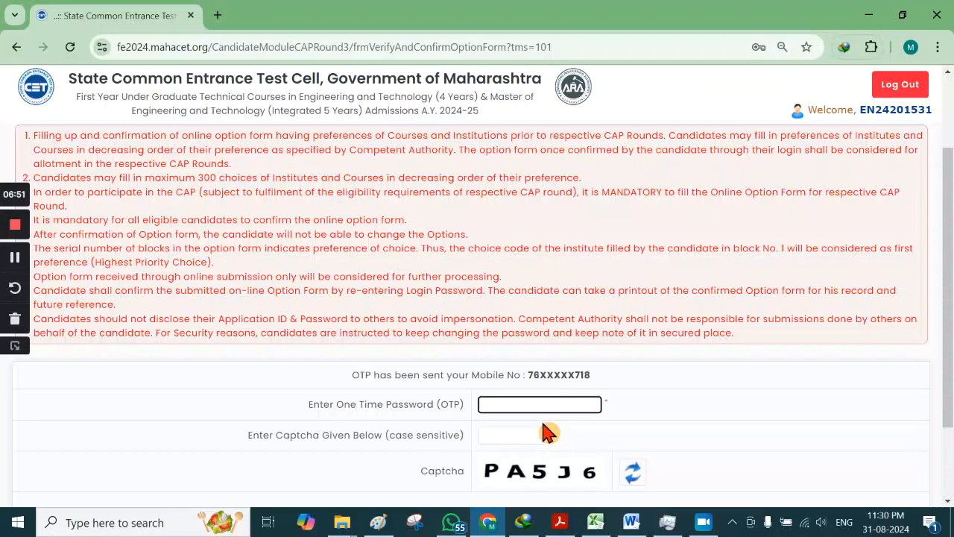
Step: Enter the captcha text, recheck the OTP, and submit the confirmation
scroll(502, 427, down, 1)
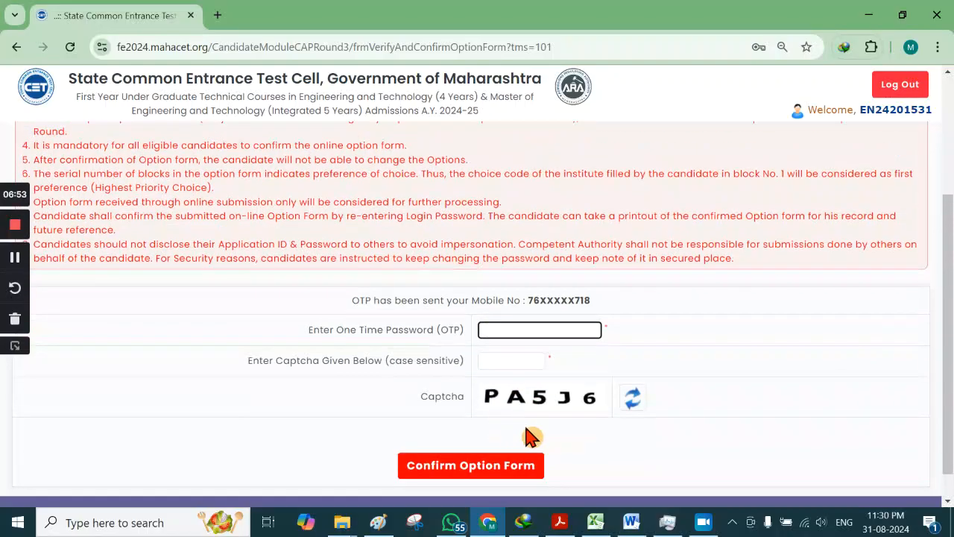
click(507, 361)
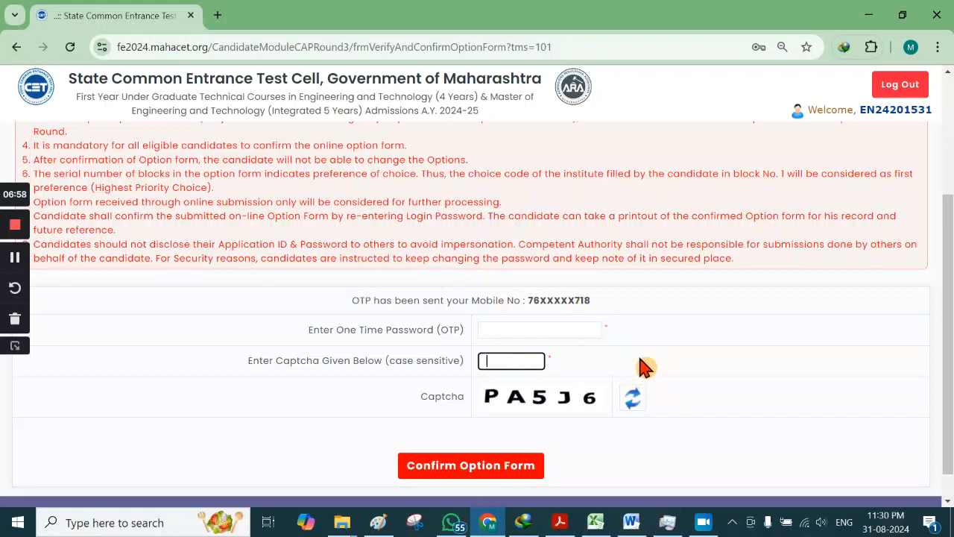
text(PA5J6)
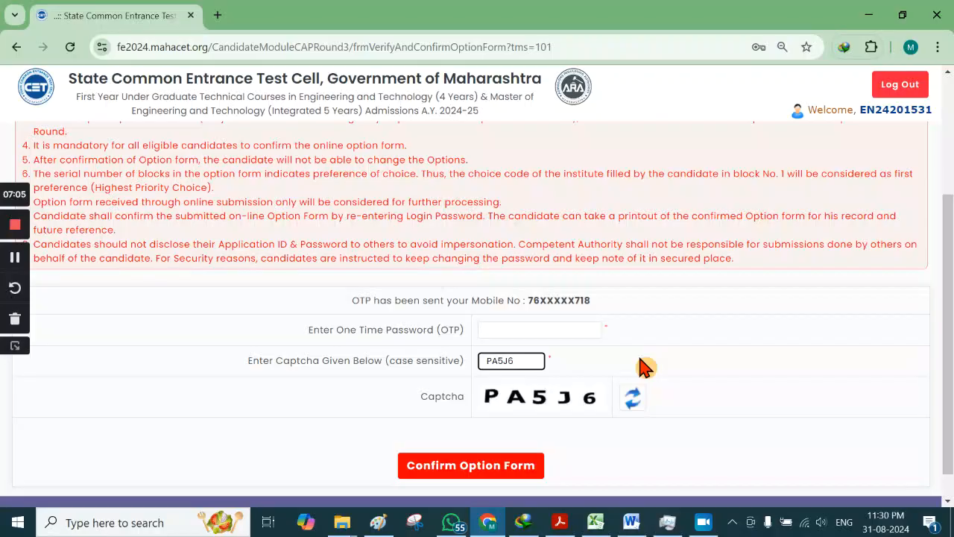
click(495, 329)
click(714, 341)
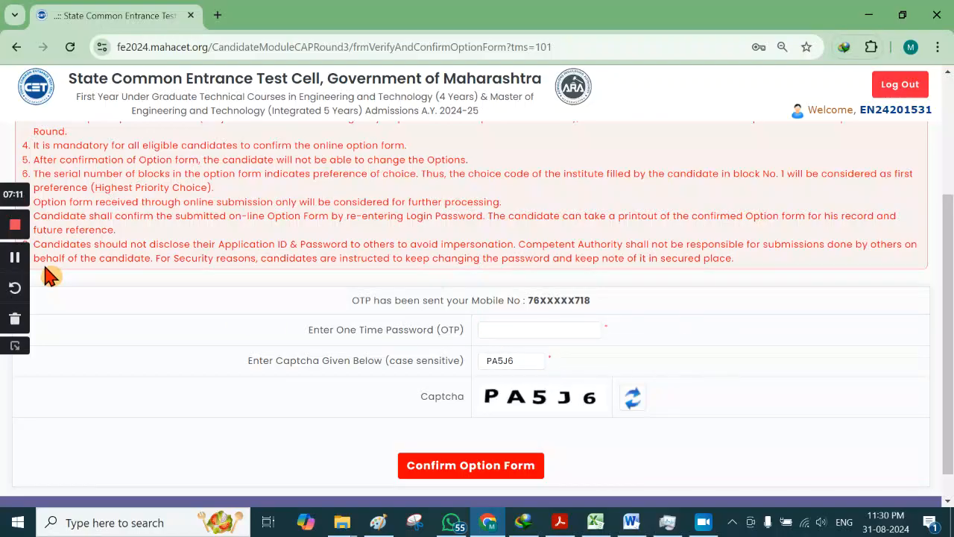
click(15, 257)
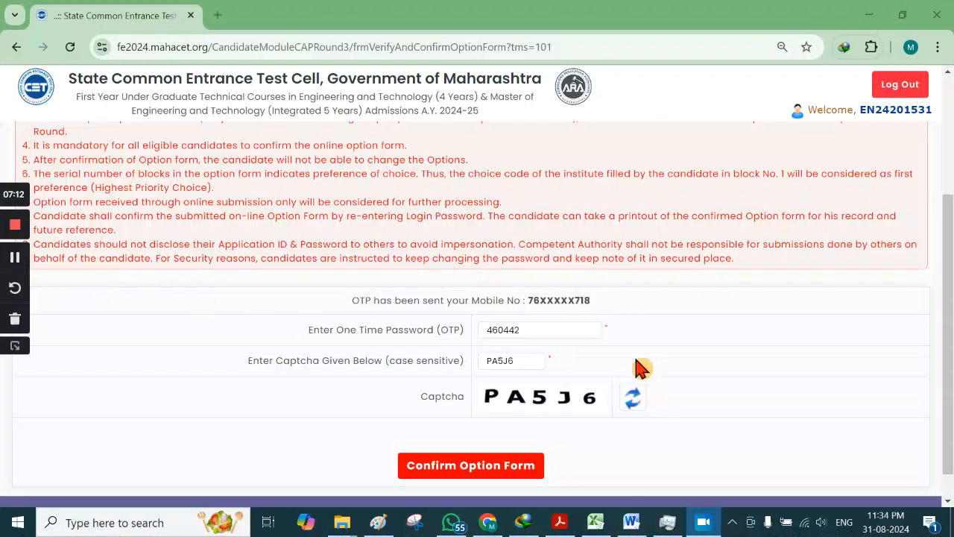
drag(528, 328, 480, 334)
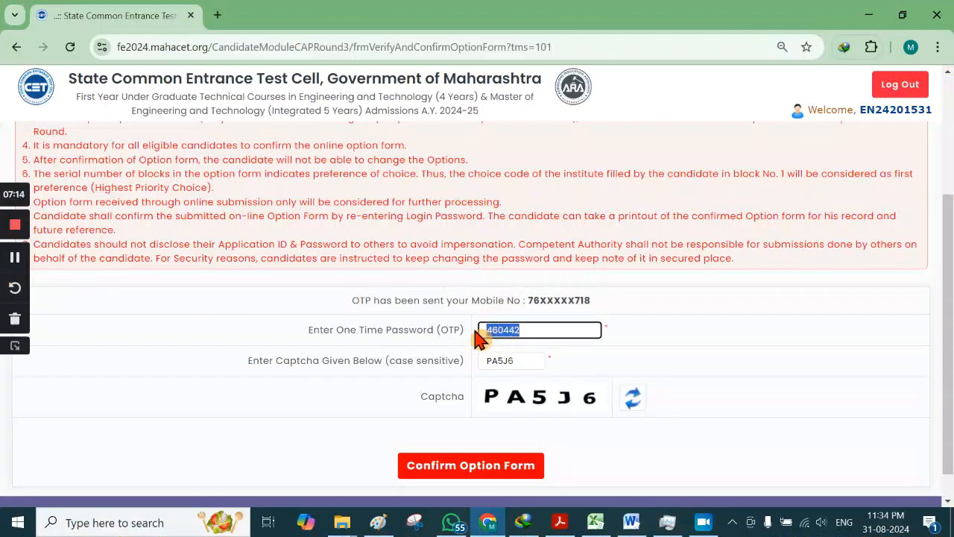
click(792, 375)
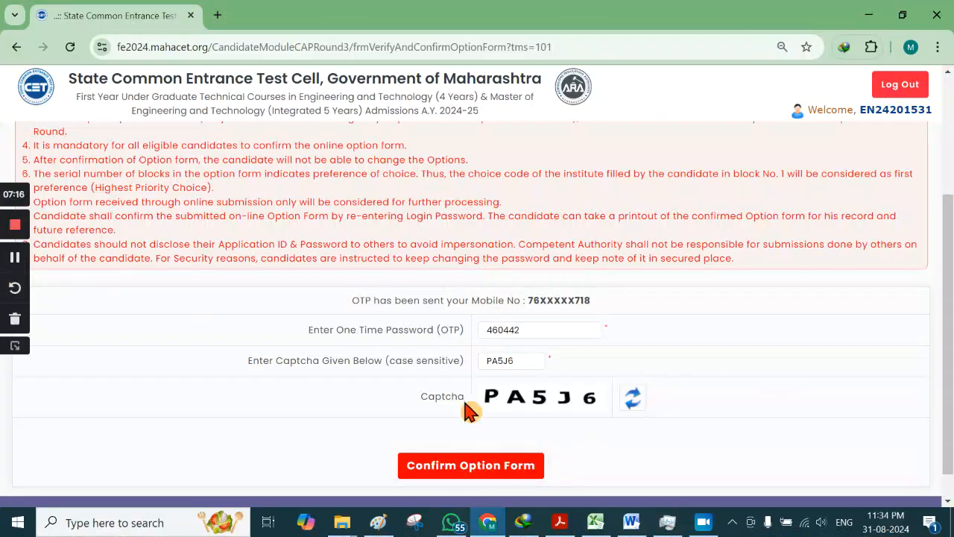
click(470, 474)
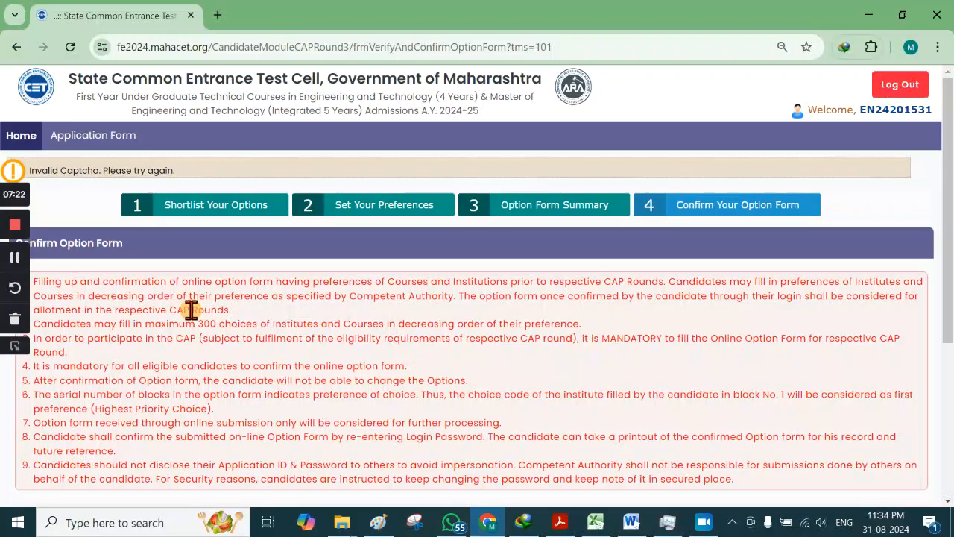
Step: Resubmit the option form confirmation with the refreshed captcha
click(14, 259)
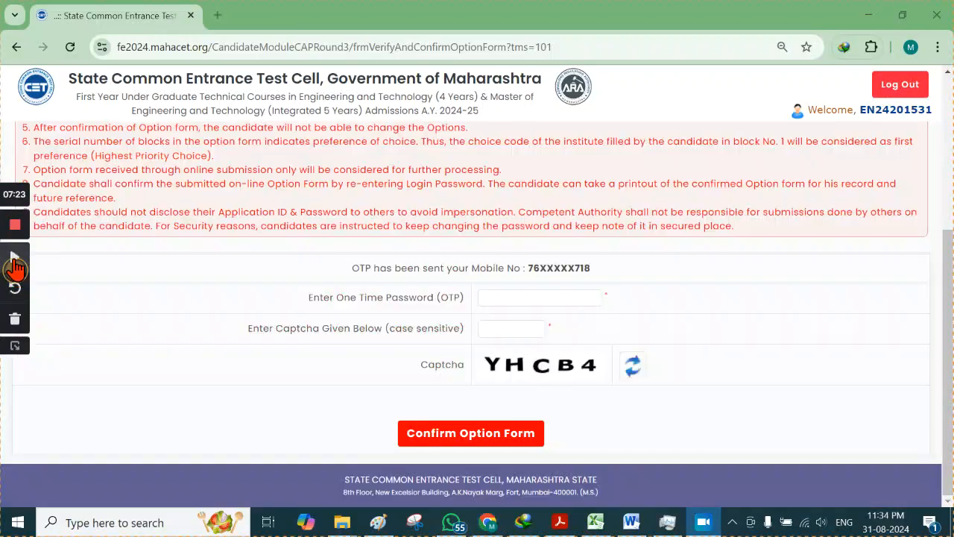
click(14, 259)
scroll(179, 283, up, 3)
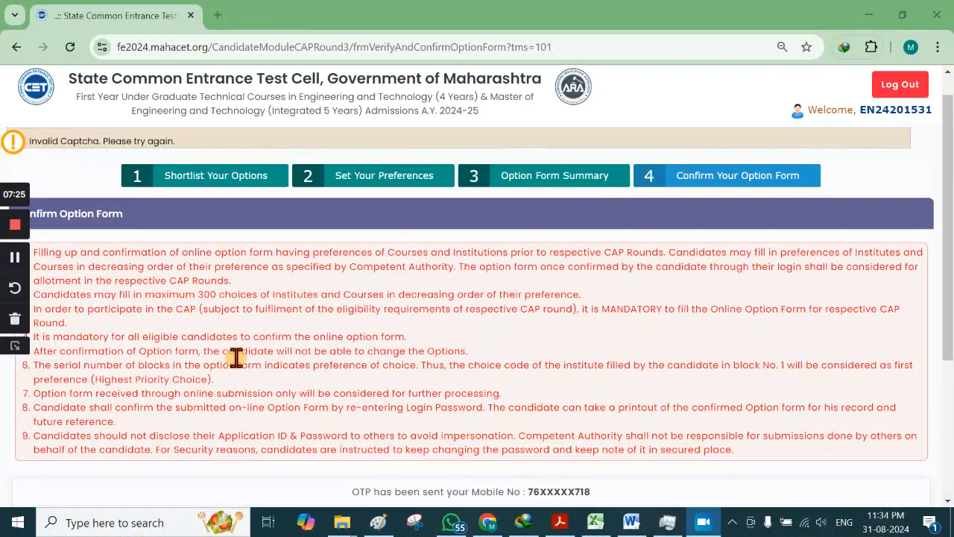
click(14, 258)
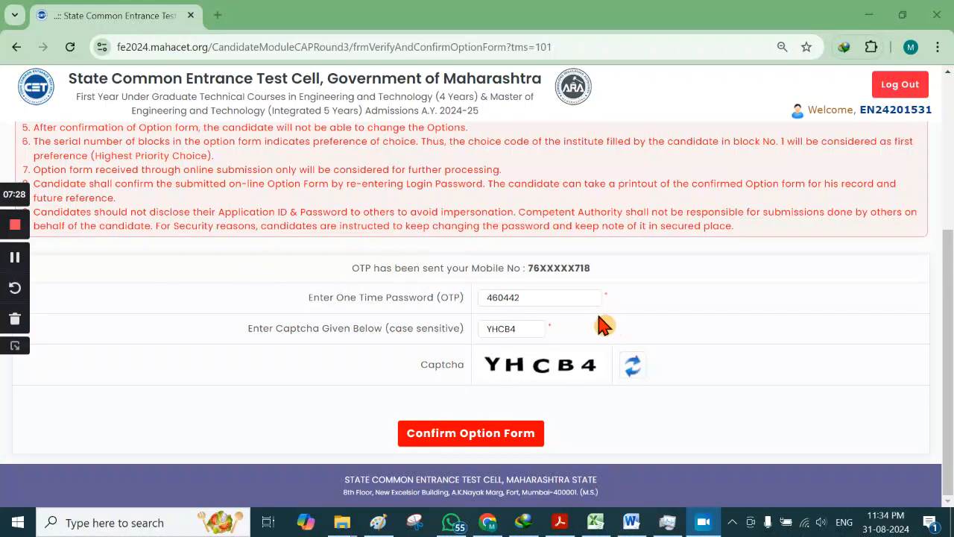
click(460, 439)
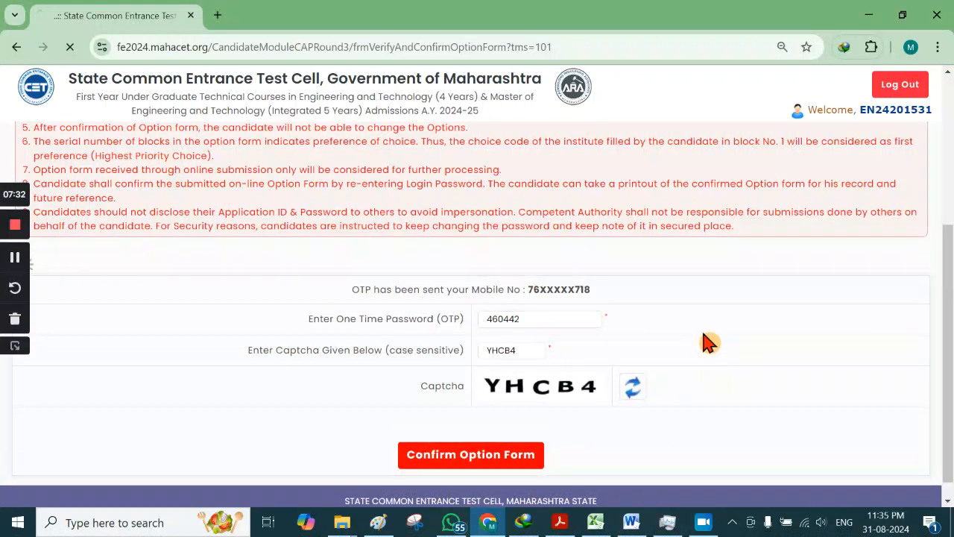
Step: Review the confirmed option form and return to the candidate welcome page
scroll(674, 323, down, 6)
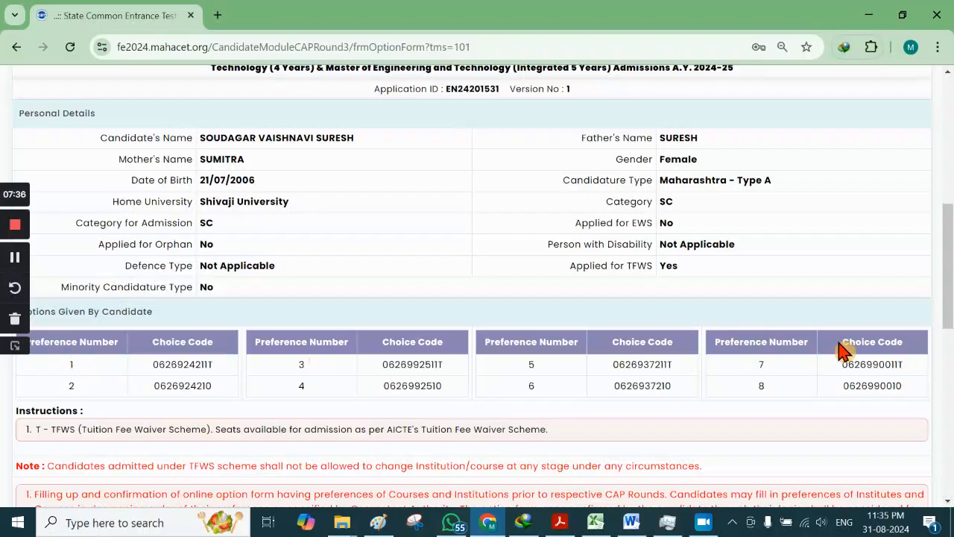
scroll(432, 363, down, 7)
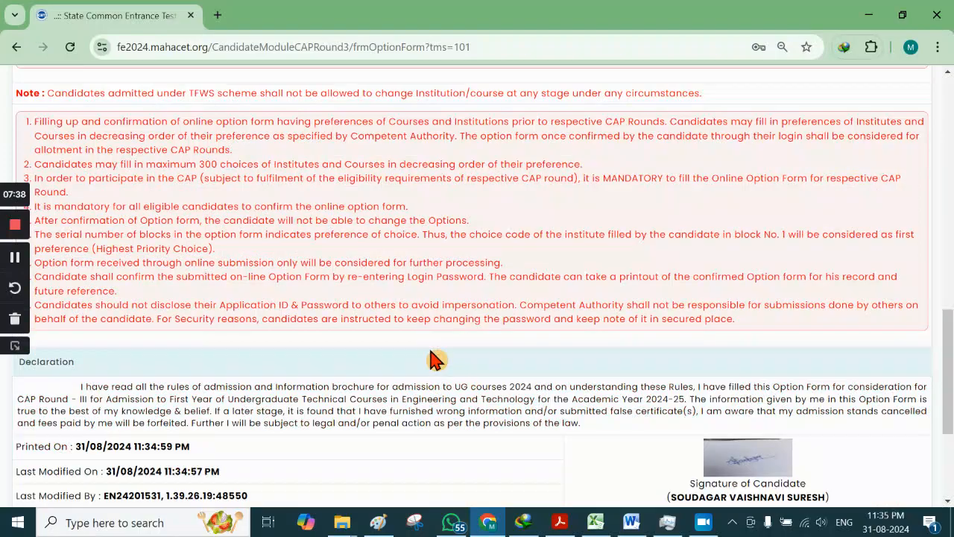
scroll(433, 351, up, 5)
scroll(433, 347, up, 10)
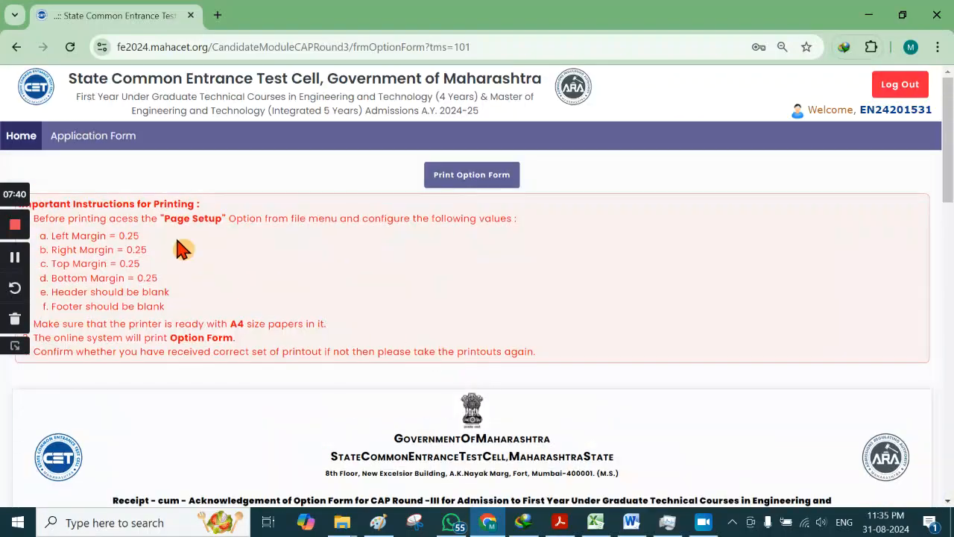
click(96, 143)
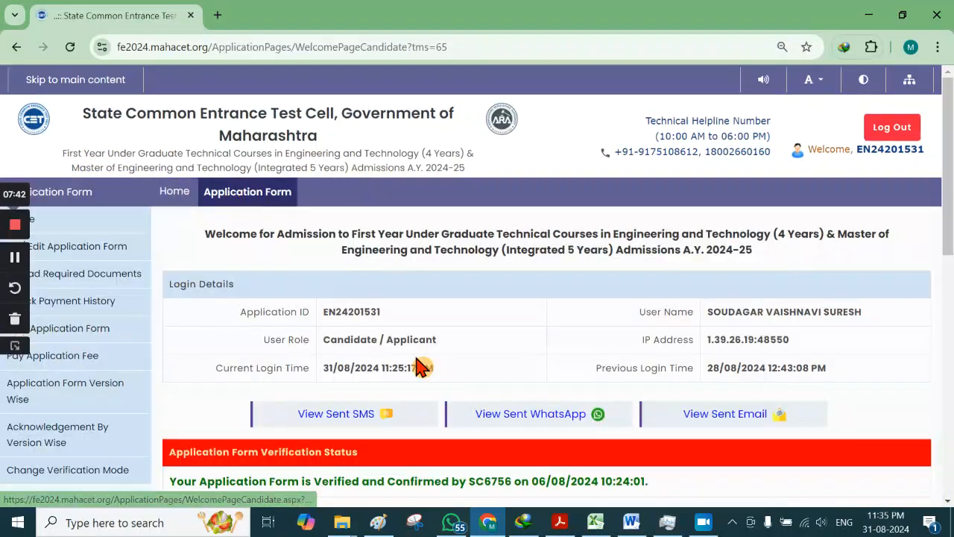
Step: Highlight the 'Option Form for CAP Round-III is Confirmed' status on the dashboard
scroll(420, 357, down, 5)
scroll(447, 358, up, 1)
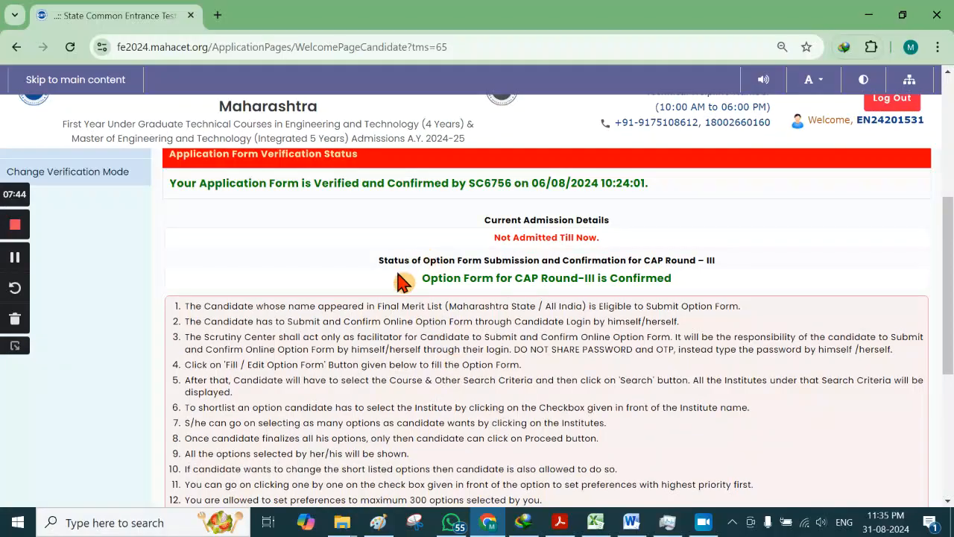
drag(421, 284, 689, 284)
click(708, 289)
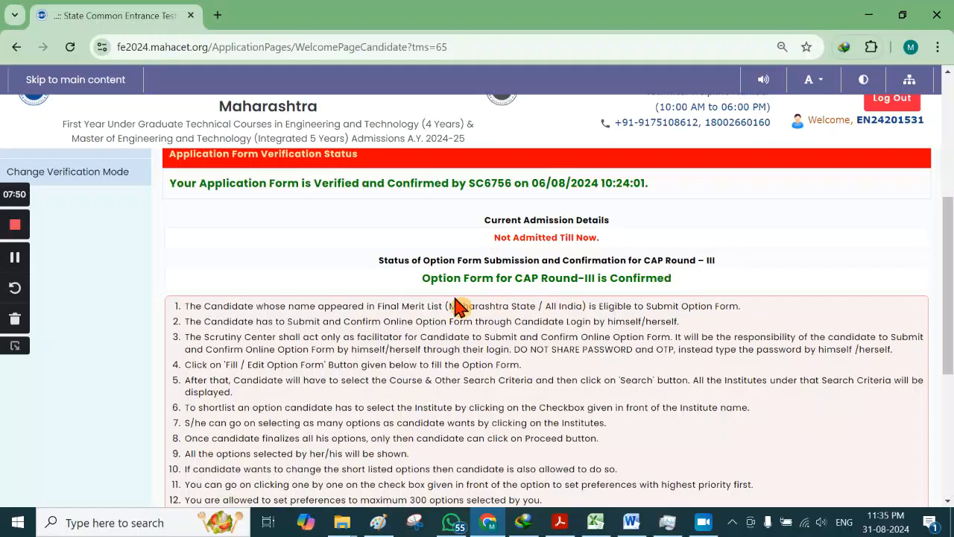
scroll(424, 278, down, 3)
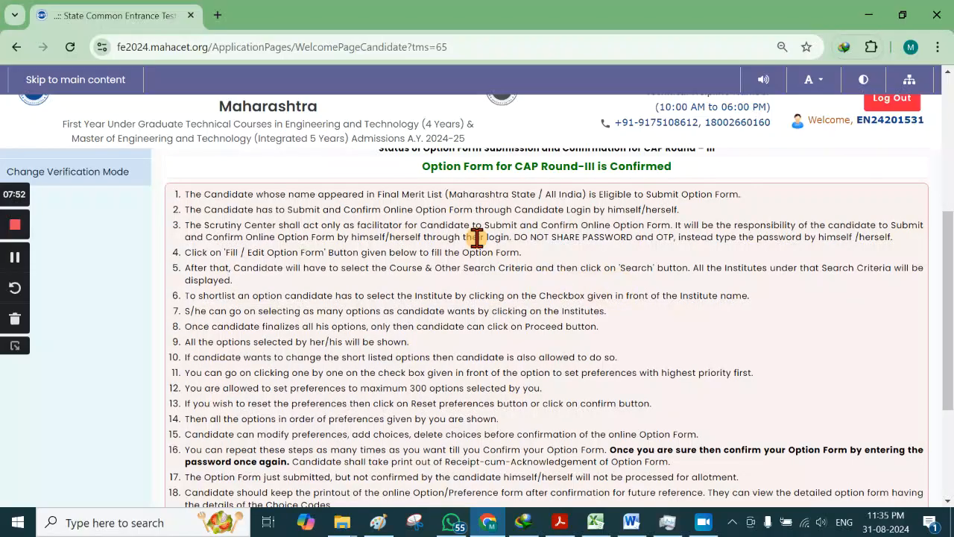
drag(423, 168, 682, 173)
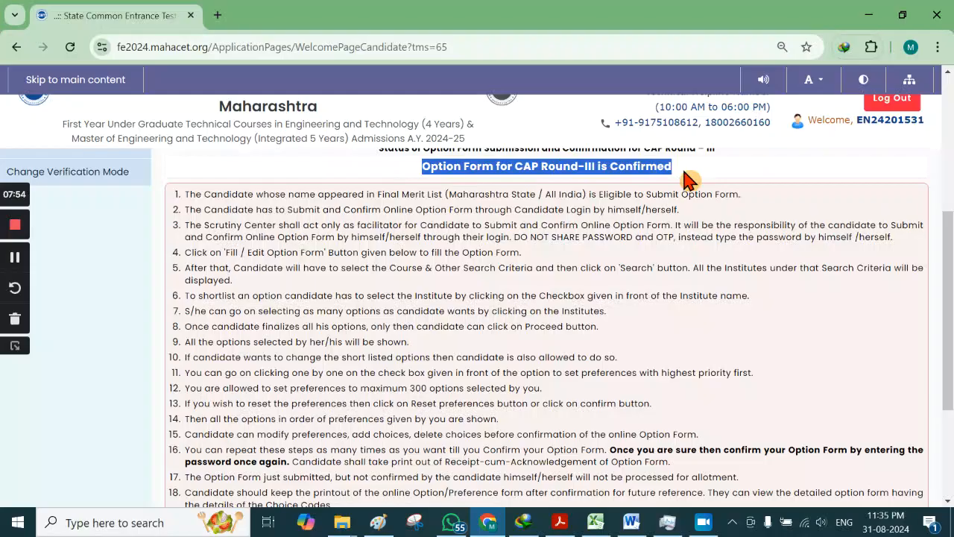
scroll(401, 324, up, 5)
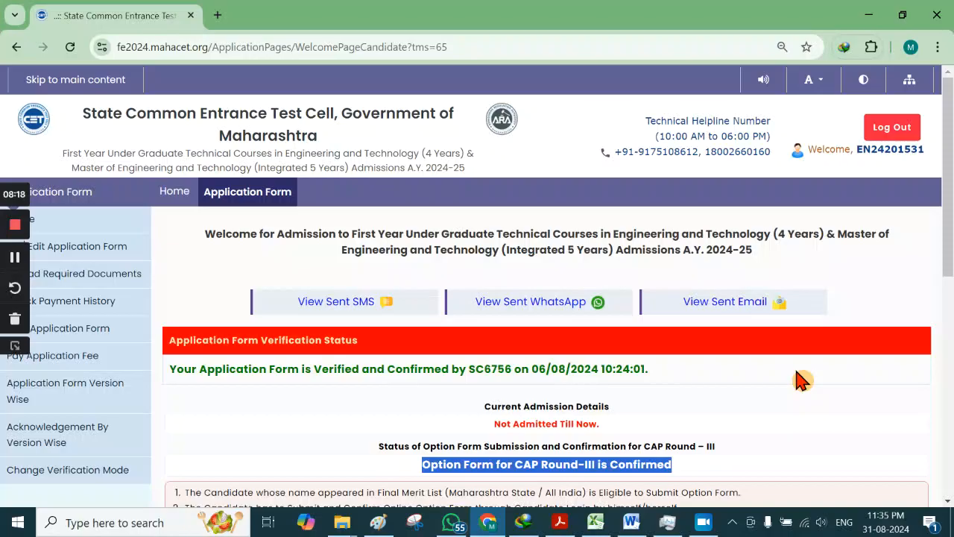
click(738, 414)
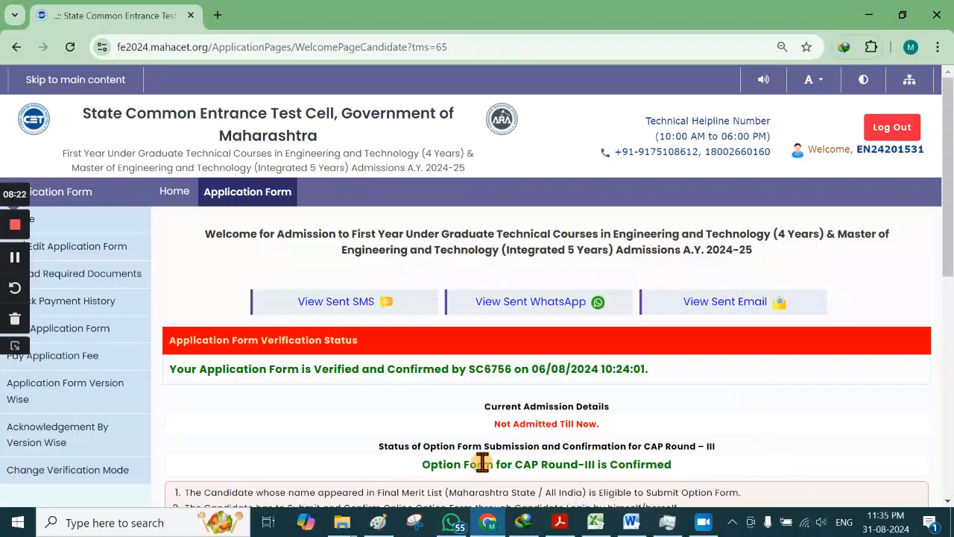
scroll(414, 470, down, 1)
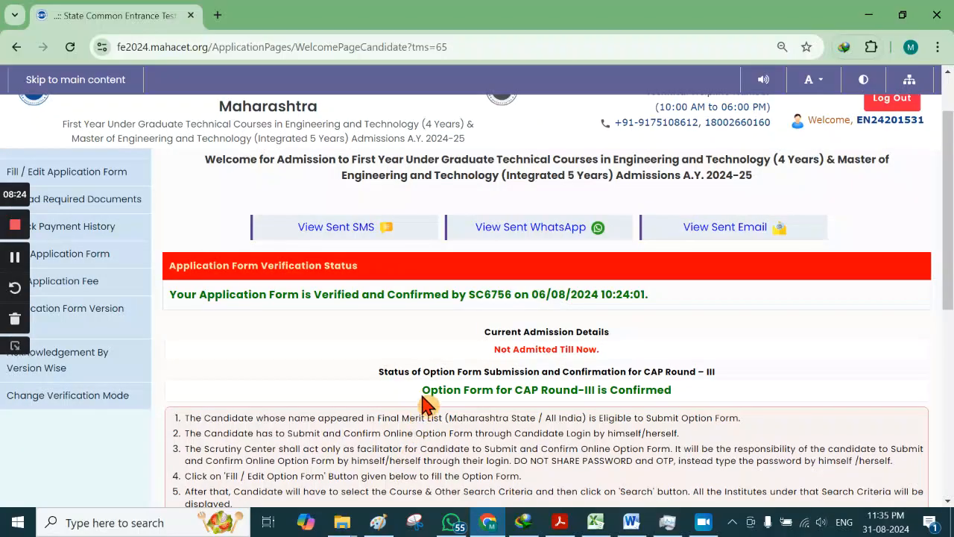
drag(423, 390, 693, 390)
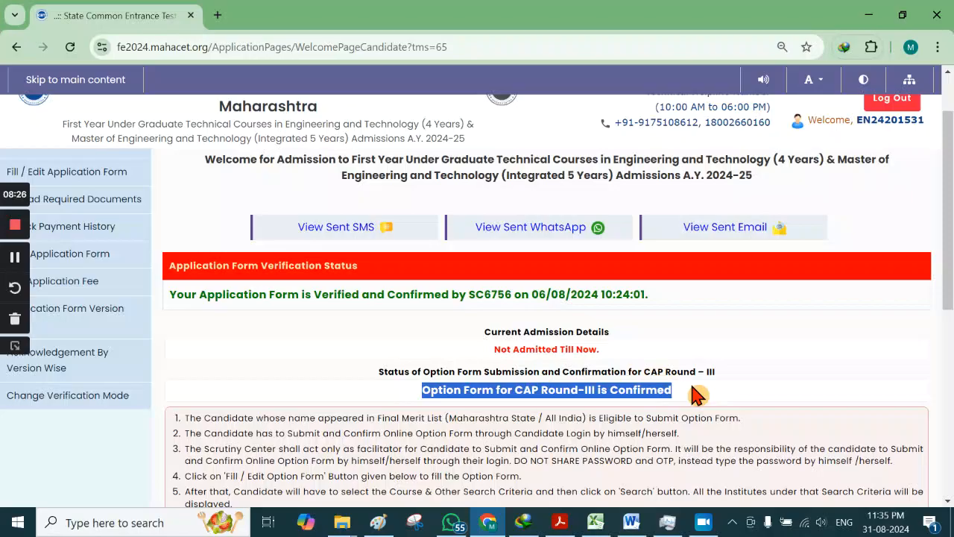
click(694, 395)
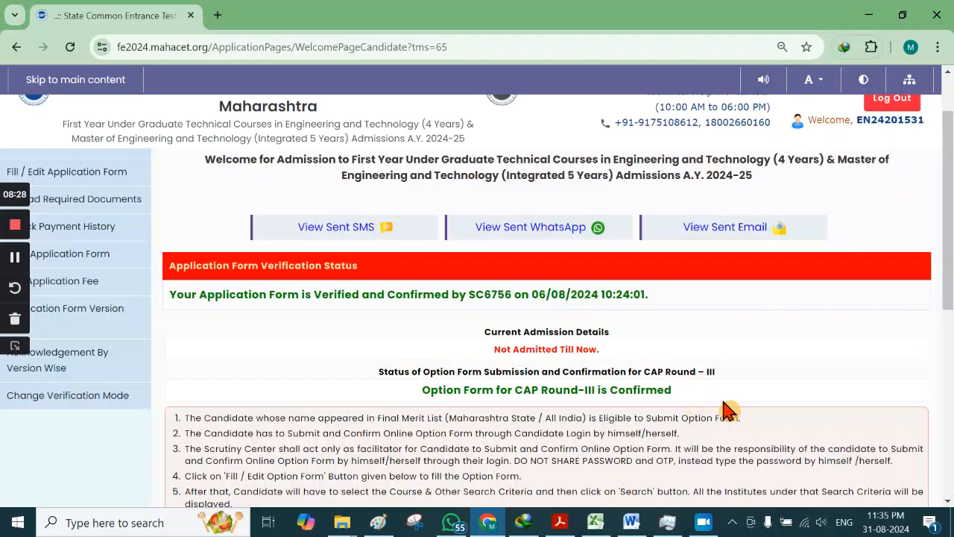